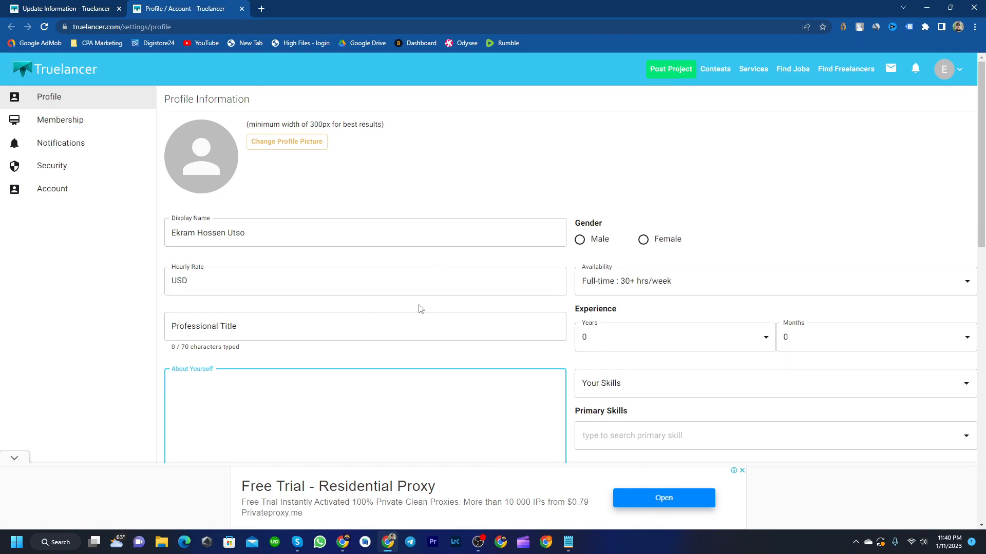
- Examine the profile settings form and the experience, availability and primary skill fields on the Update Information page
scroll(393, 269, "down", 7)
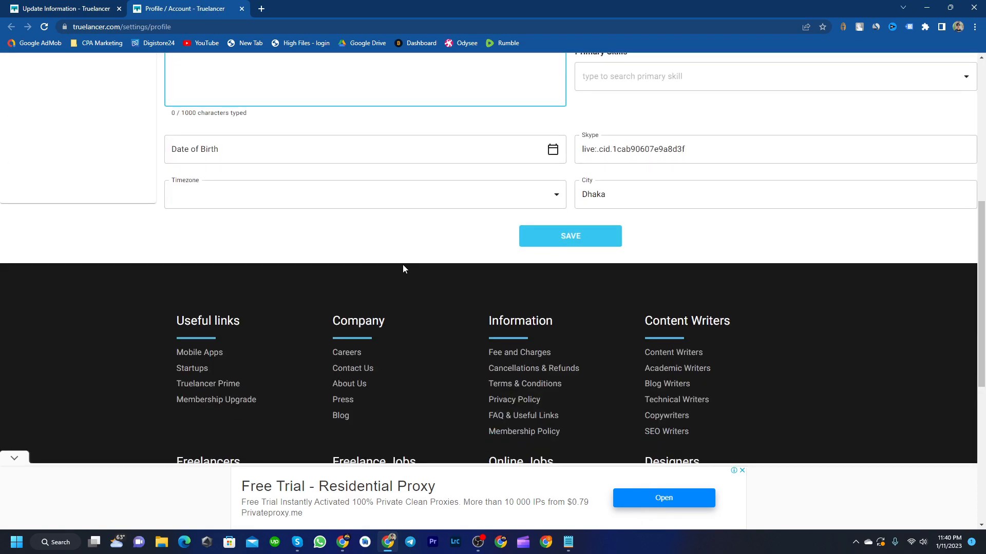
scroll(399, 263, "up", 6)
scroll(441, 252, "up", 1)
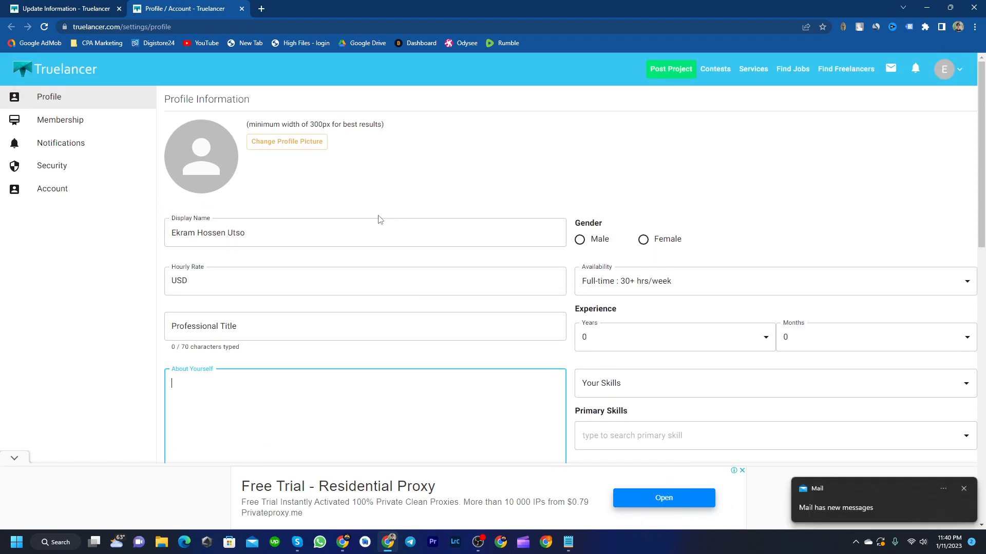
left_click(80, 6)
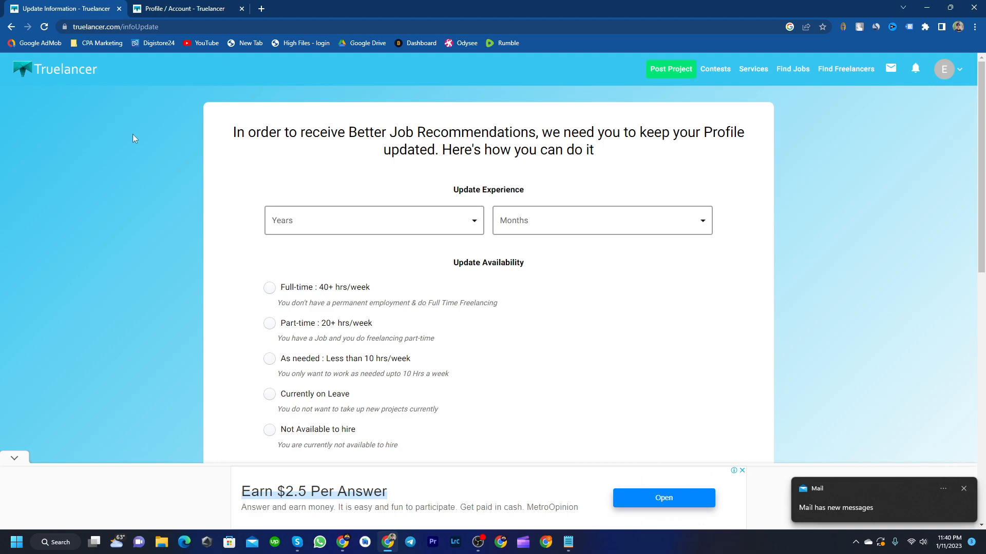
left_click(62, 69)
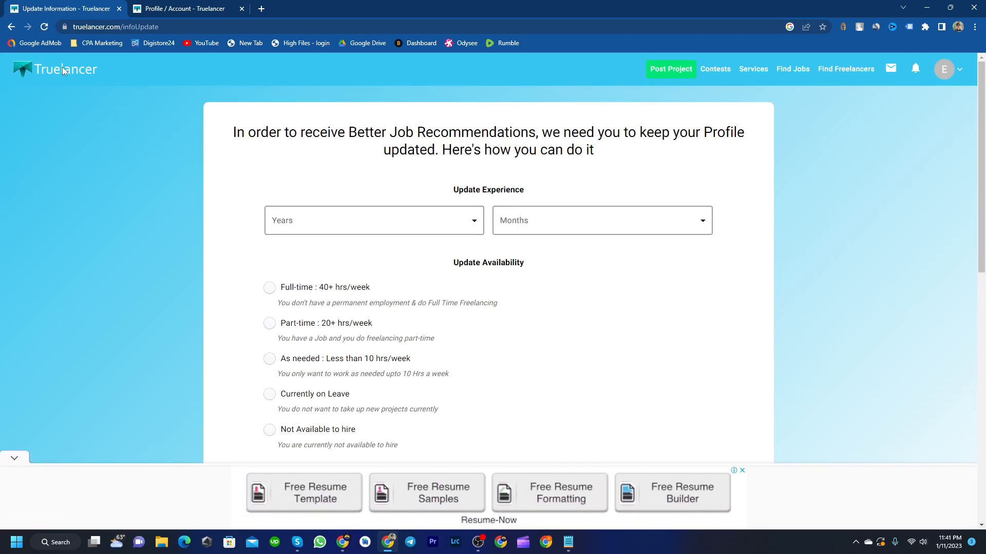
scroll(346, 226, "down", 6)
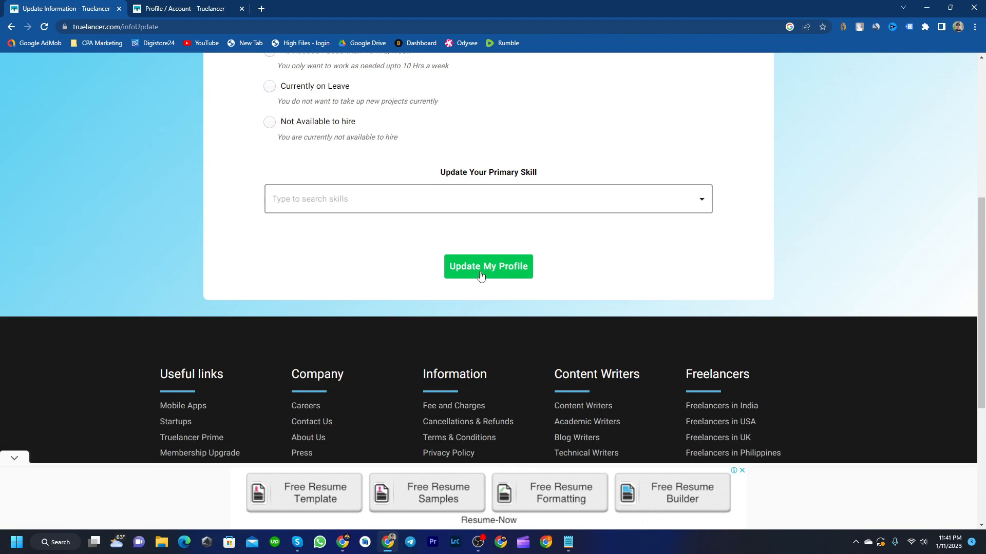
scroll(476, 280, "up", 5)
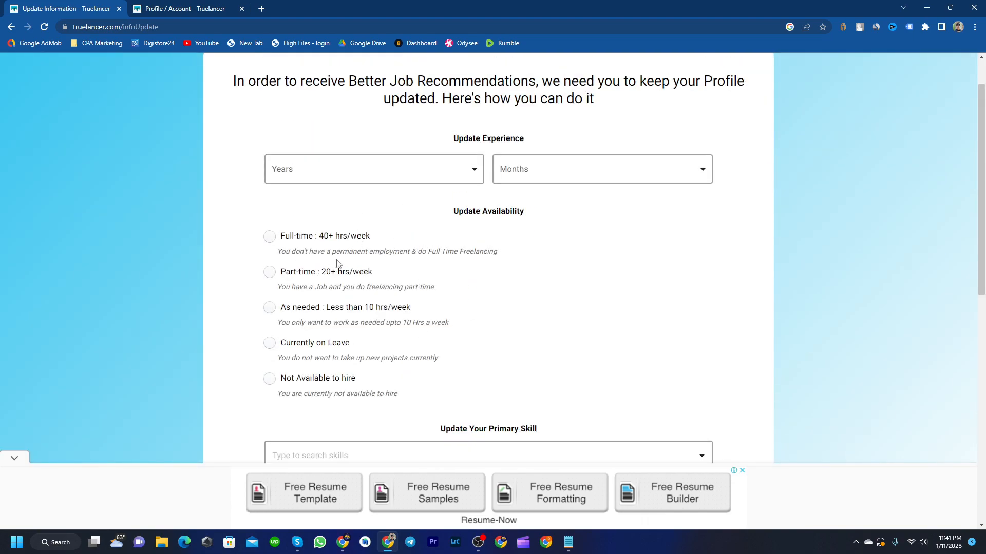
scroll(386, 258, "up", 1)
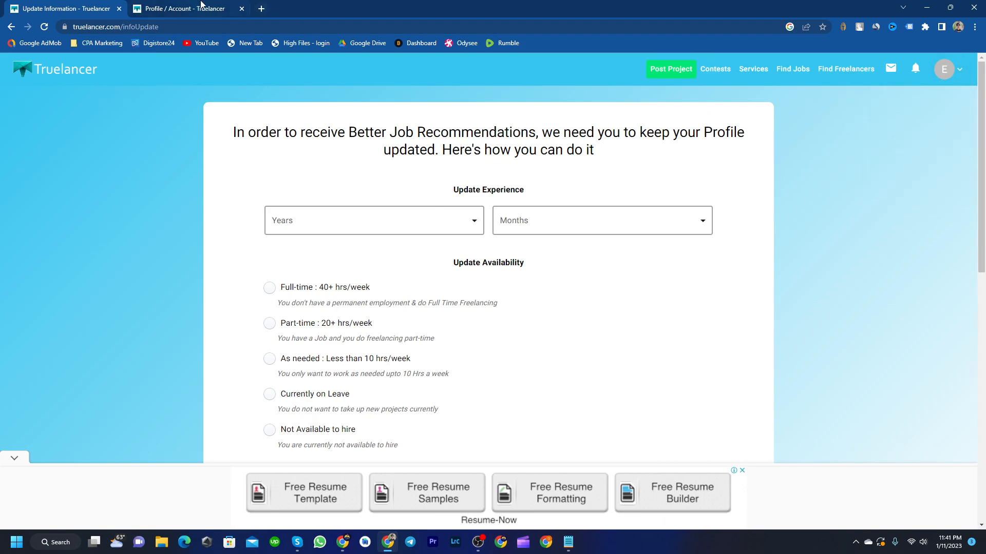
left_click(201, 6)
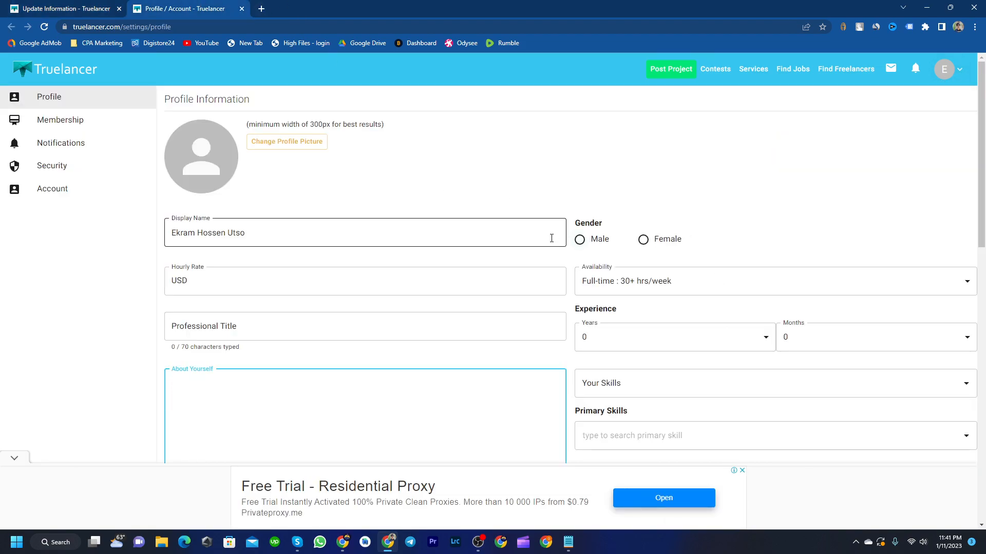
- Open the account's public freelancer profile, start editing it, and close the duplicate profile settings page
left_click(68, 8)
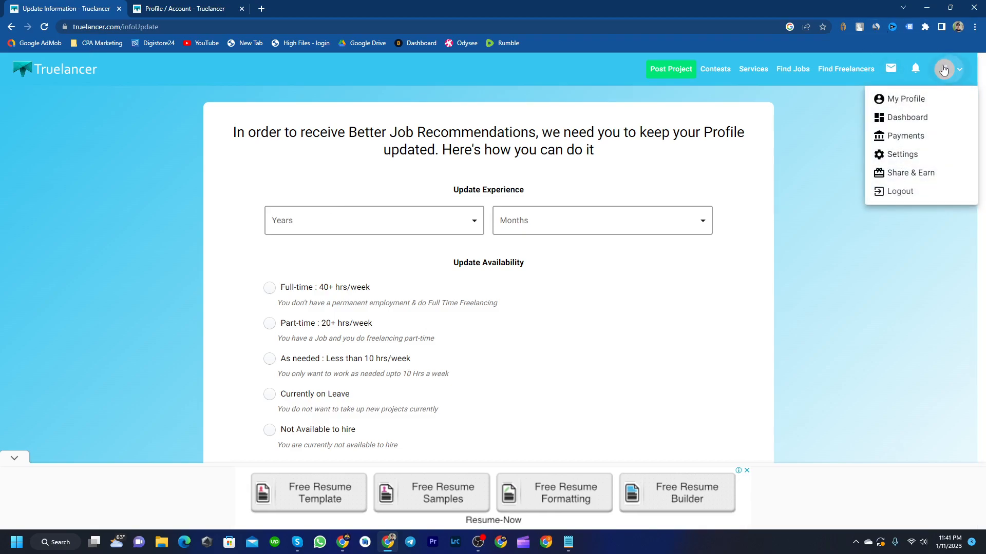
mouse_move(942, 88)
left_click(918, 101)
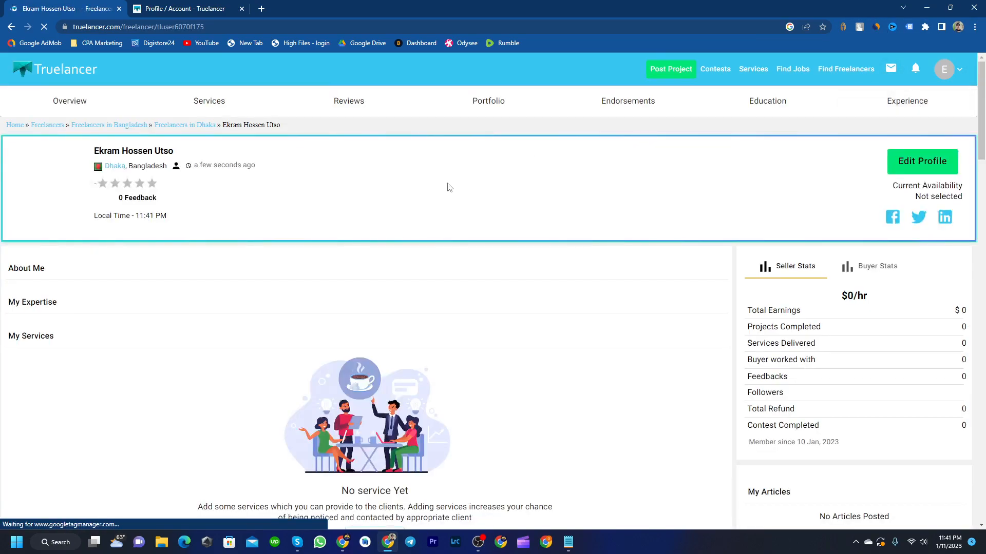
left_click(904, 161)
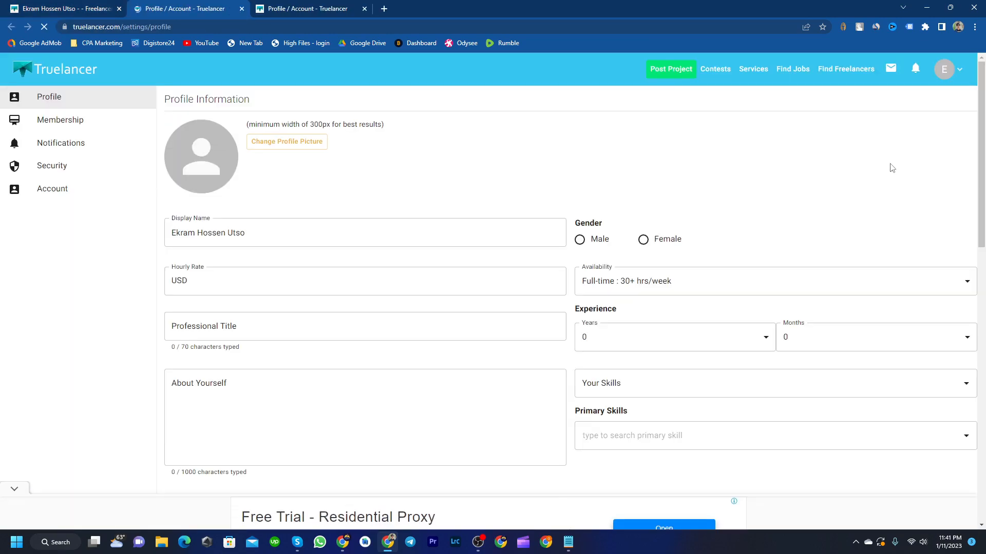
scroll(420, 333, "down", 4)
scroll(421, 333, "up", 4)
left_click(326, 9)
left_click(364, 9)
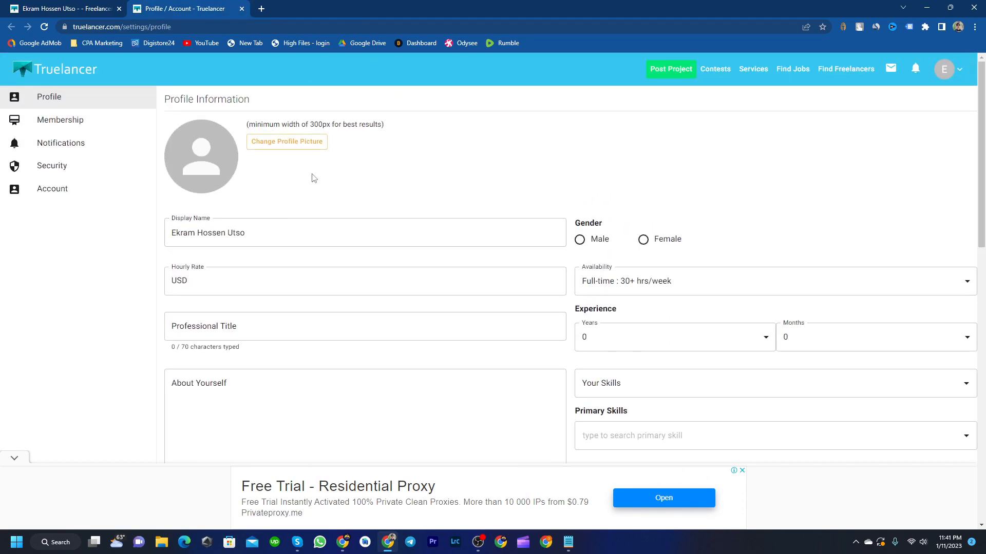
- Upload the head-and-shoulders portrait from the Downloads folder as the profile picture, cropped to a square around the subject
left_click(270, 142)
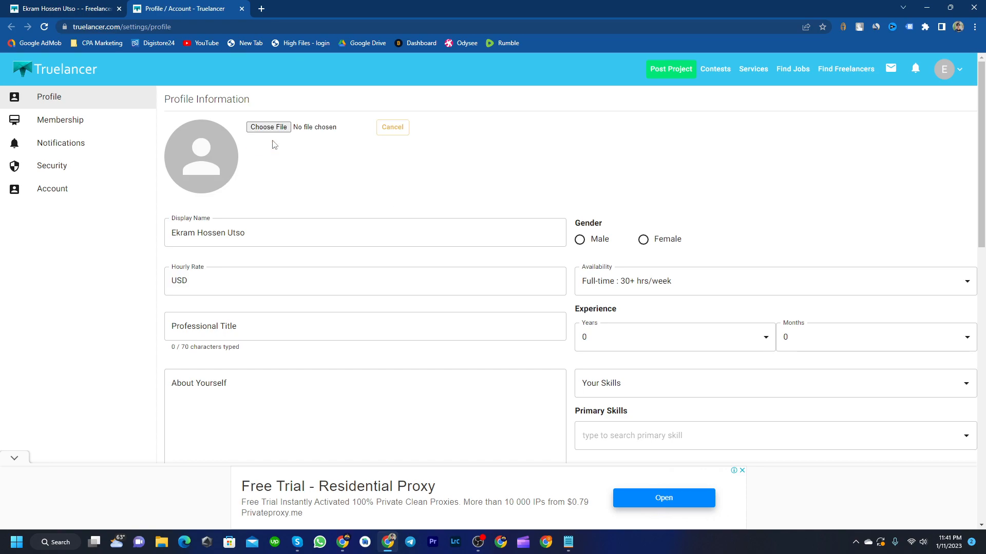
scroll(315, 201, "down", 5)
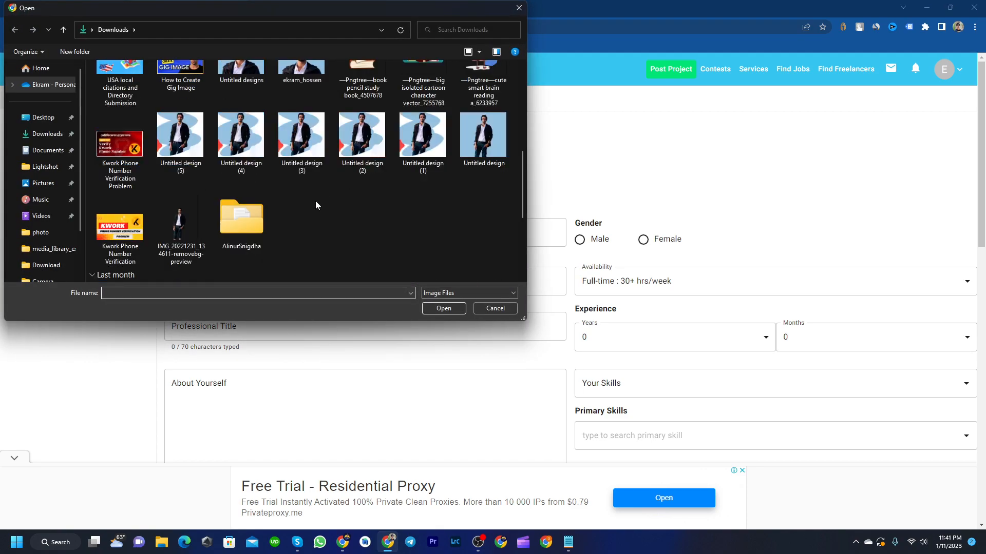
scroll(315, 206, "up", 1)
left_click(303, 105)
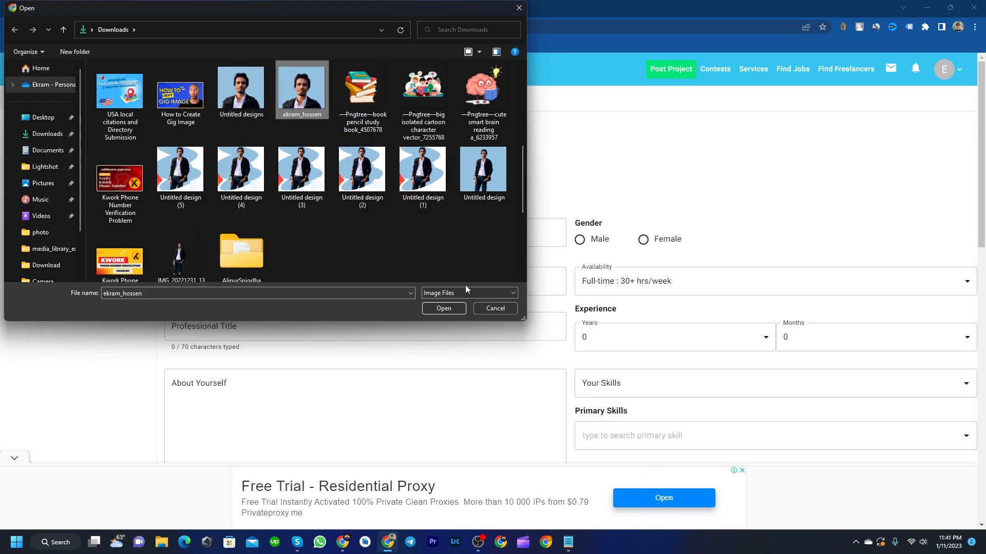
left_click(447, 308)
left_click_drag(461, 276, 613, 396)
mouse_move(528, 361)
left_mouse_down()
mouse_move(539, 365)
mouse_move(521, 372)
left_mouse_up()
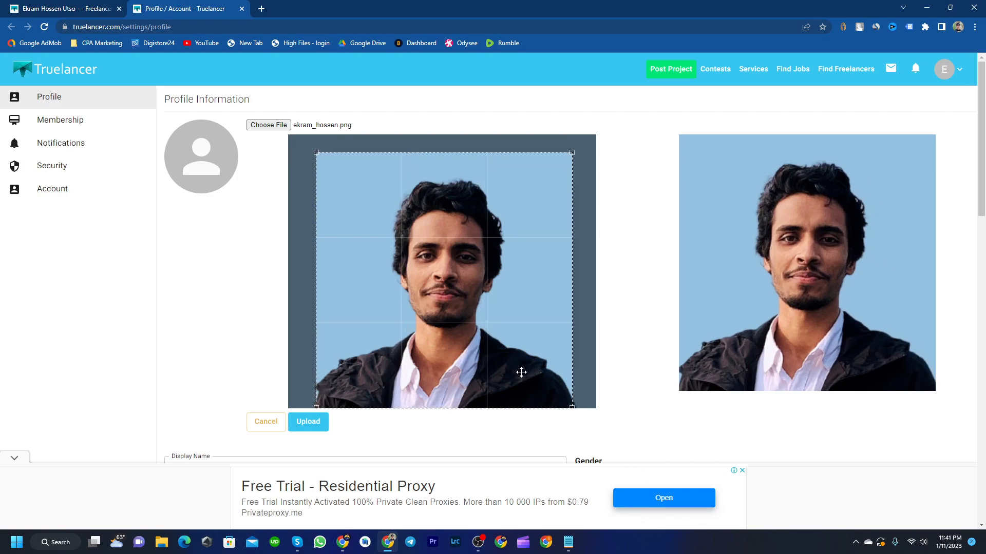
left_click(311, 423)
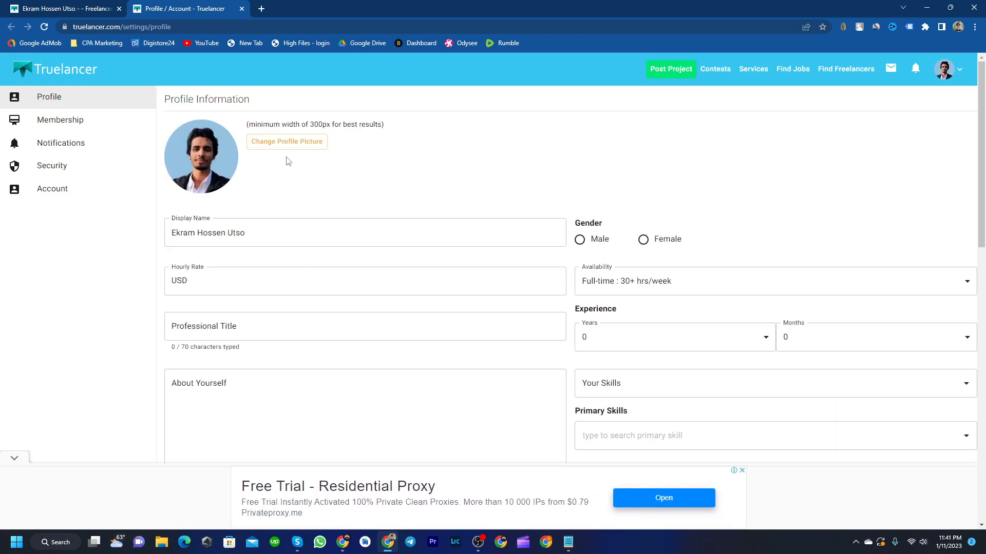
- Check the public profile page and set the hourly rate to 5 USD in the profile settings
left_click(277, 226)
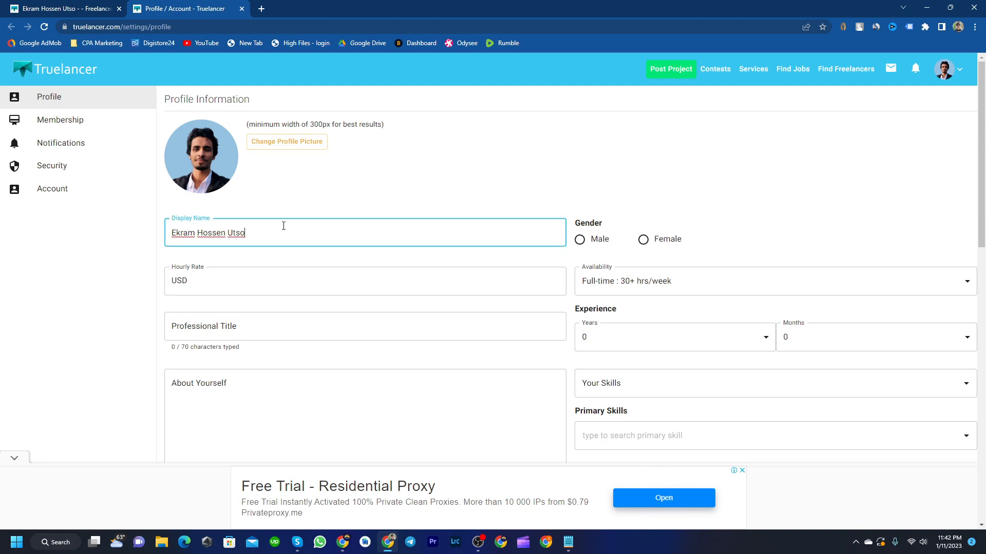
left_click(246, 280)
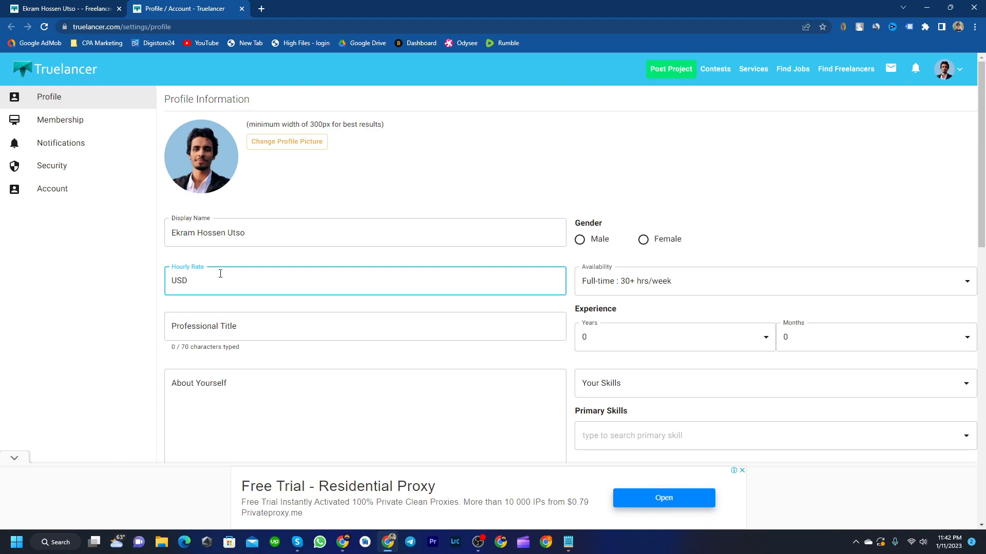
left_click(74, 6)
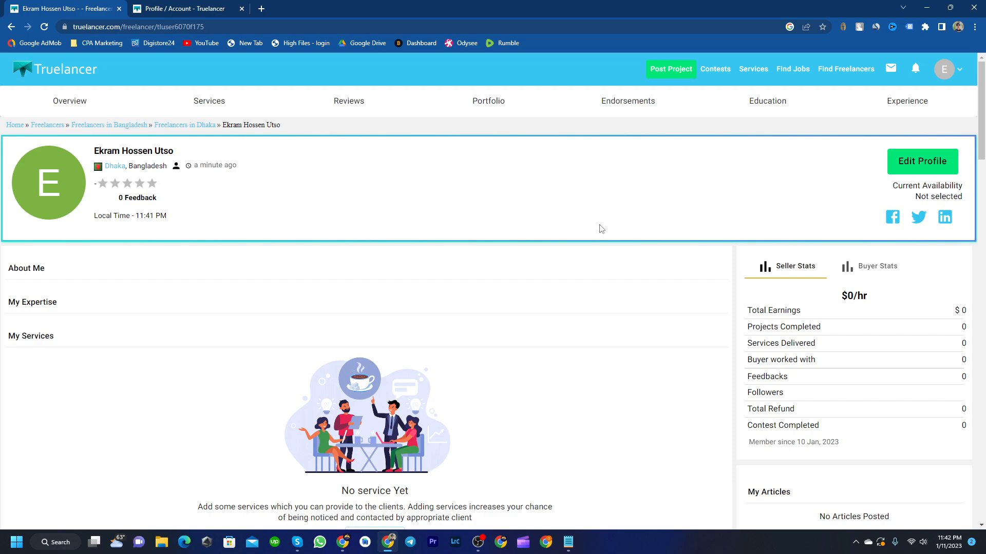
scroll(598, 226, "down", 7)
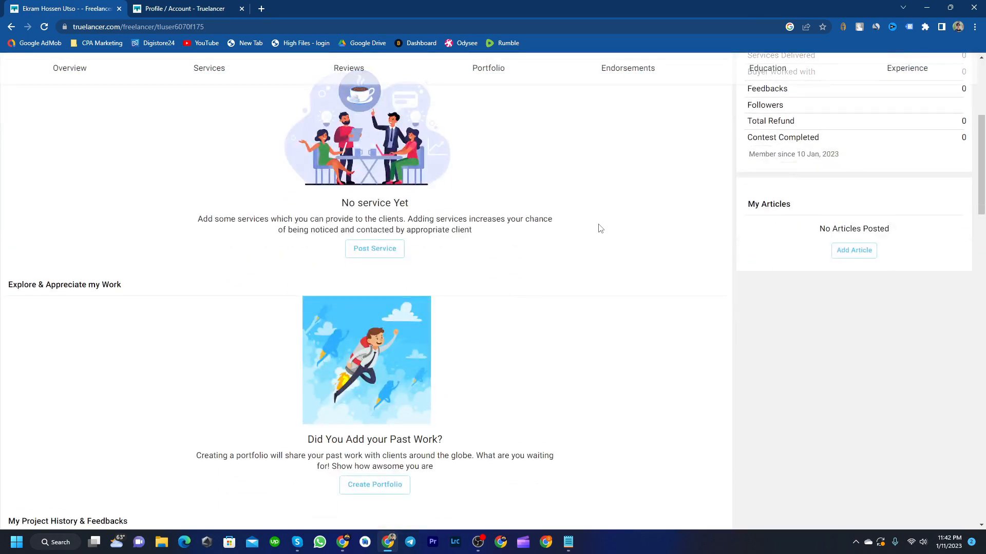
scroll(590, 211, "up", 7)
left_click(215, 6)
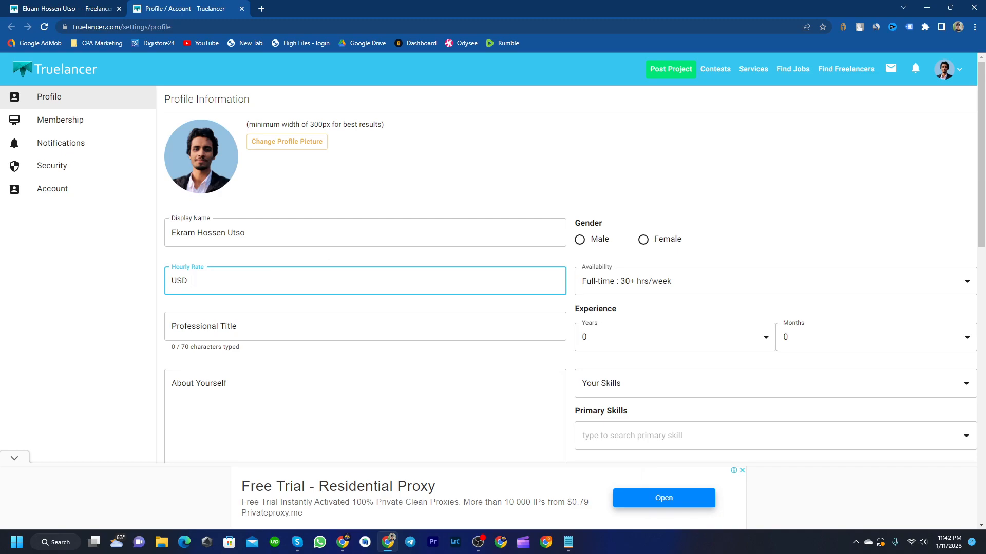
type("5")
- Enter "I'm an SEO Expert" as the professional title
left_click(196, 321)
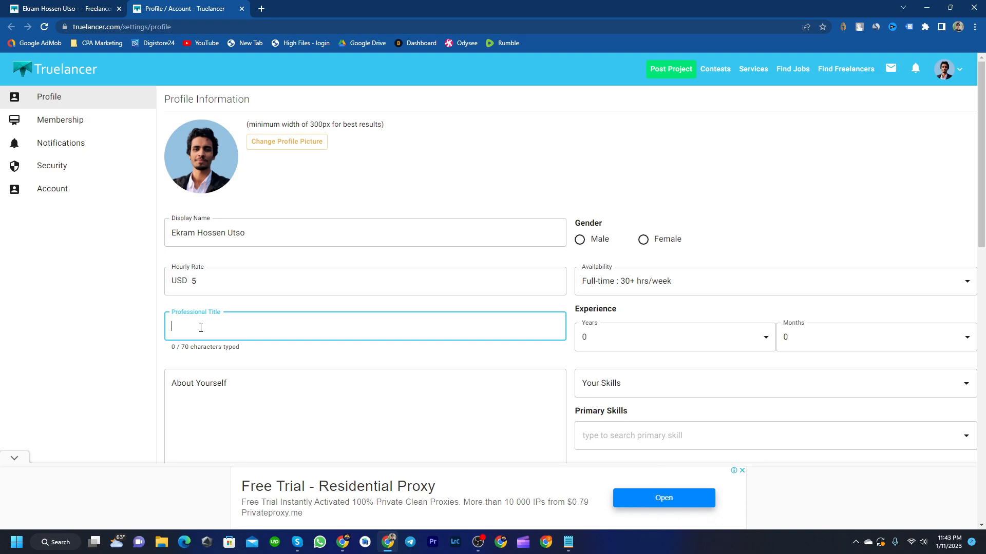
type("'m an SE")
key("Return")
key("BackSpace")
type("O Expert")
- Switch to Notepad, copy the entire SEO service description from the untitled note, and minimize it
scroll(247, 326, "down", 4)
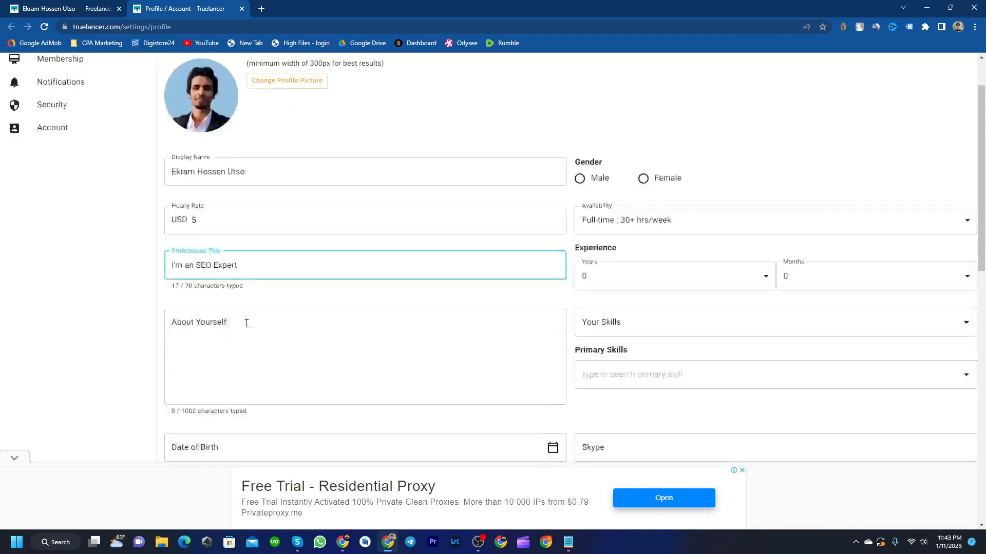
left_click(292, 191)
scroll(144, 206, "up", 2)
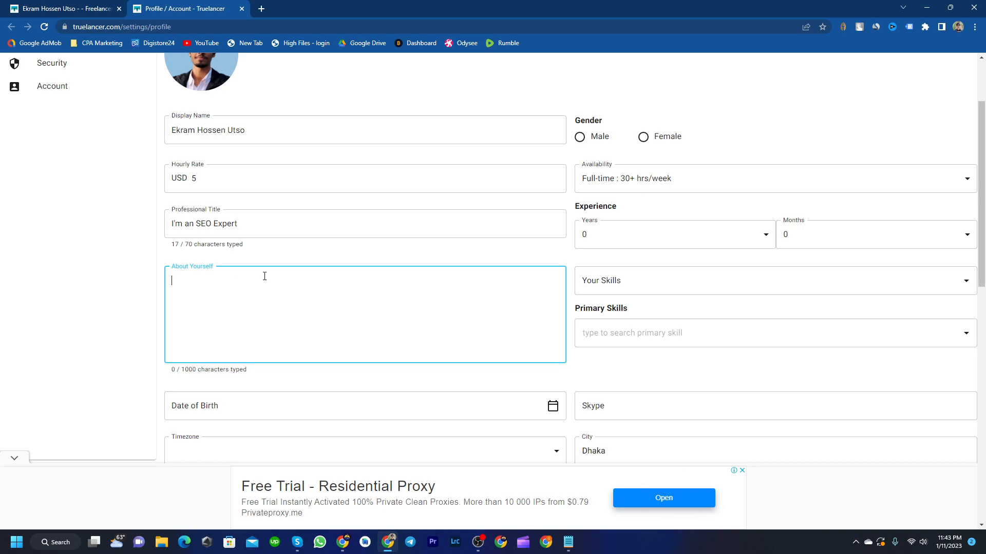
left_click(567, 542)
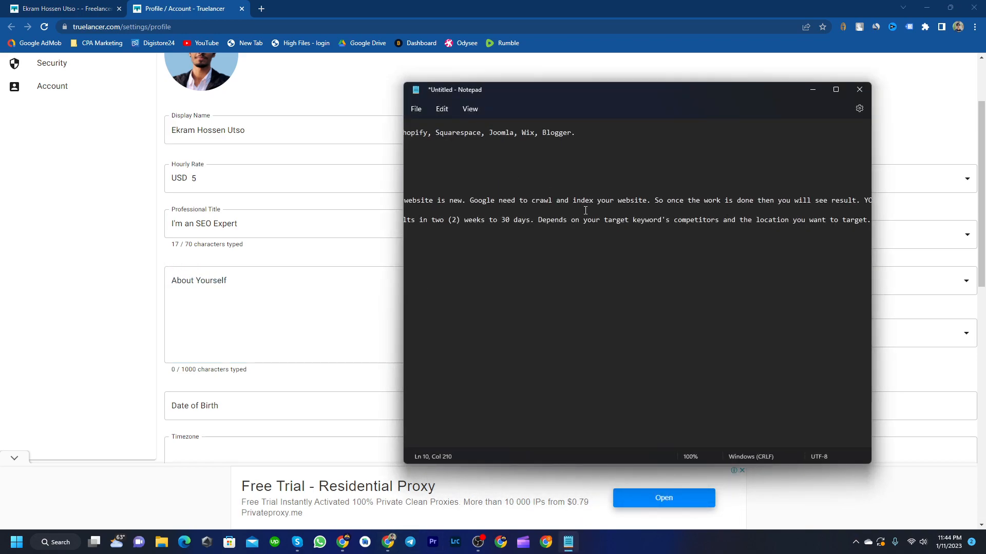
left_click_drag(669, 220, 390, 185)
left_click(525, 223)
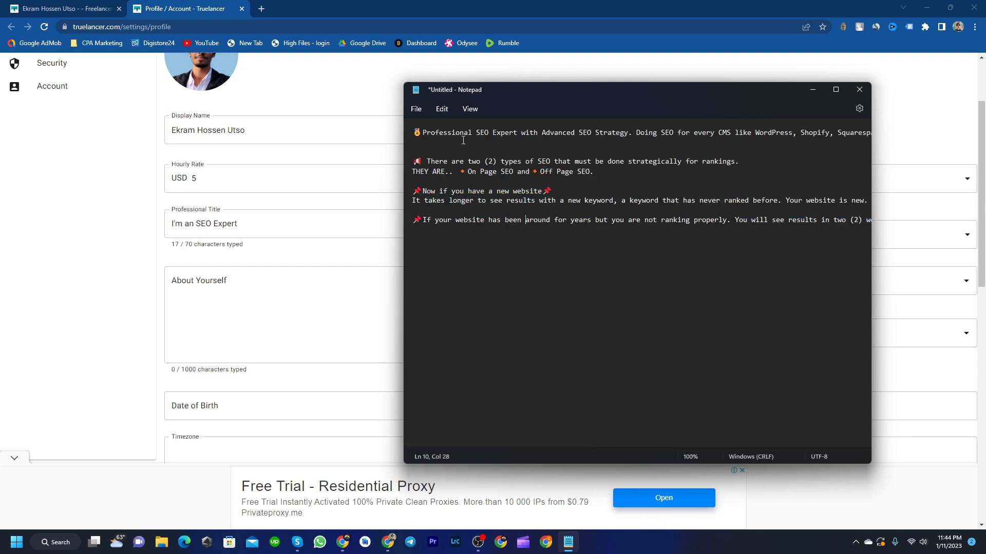
key("ctrl+a")
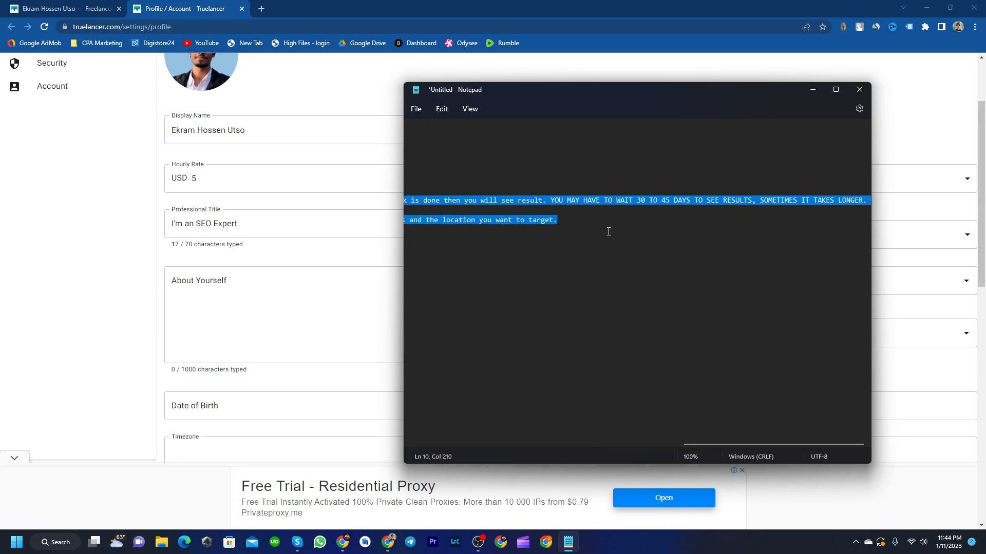
right_click(527, 200)
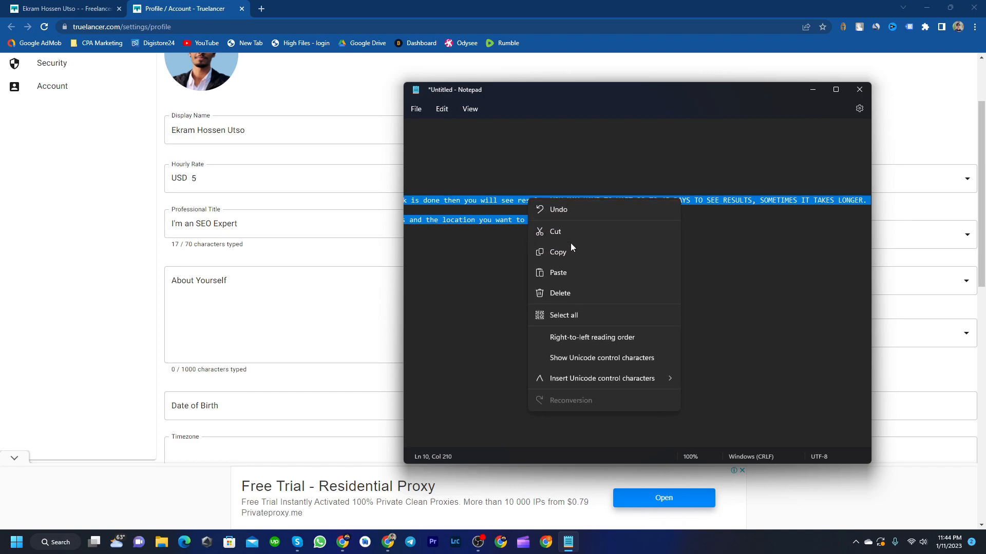
left_click(549, 248)
left_click(812, 91)
- Paste the copied SEO description as the About Yourself text and read through it
left_click(284, 288)
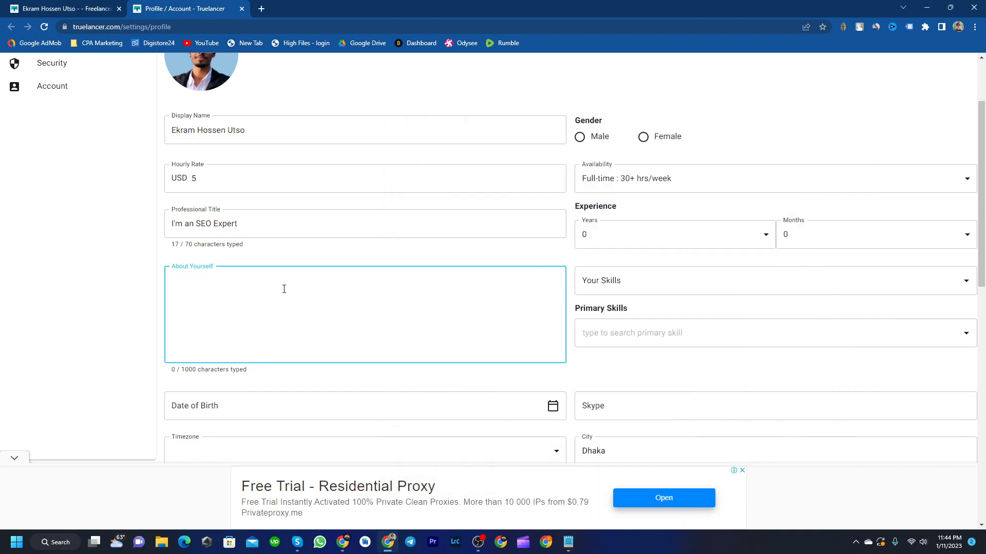
right_click(246, 272)
right_click(221, 282)
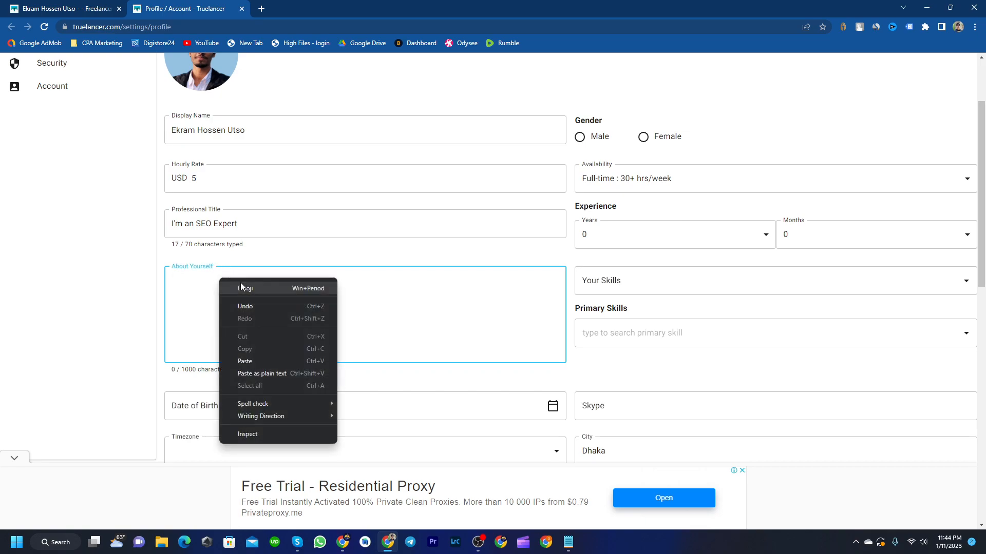
left_click(257, 355)
scroll(241, 324, "up", 3)
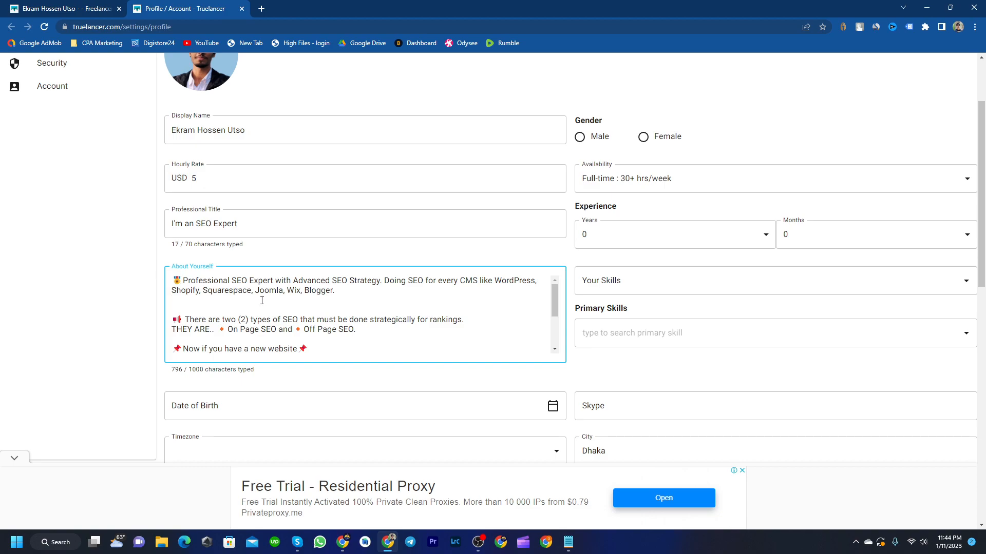
scroll(316, 286, "down", 6)
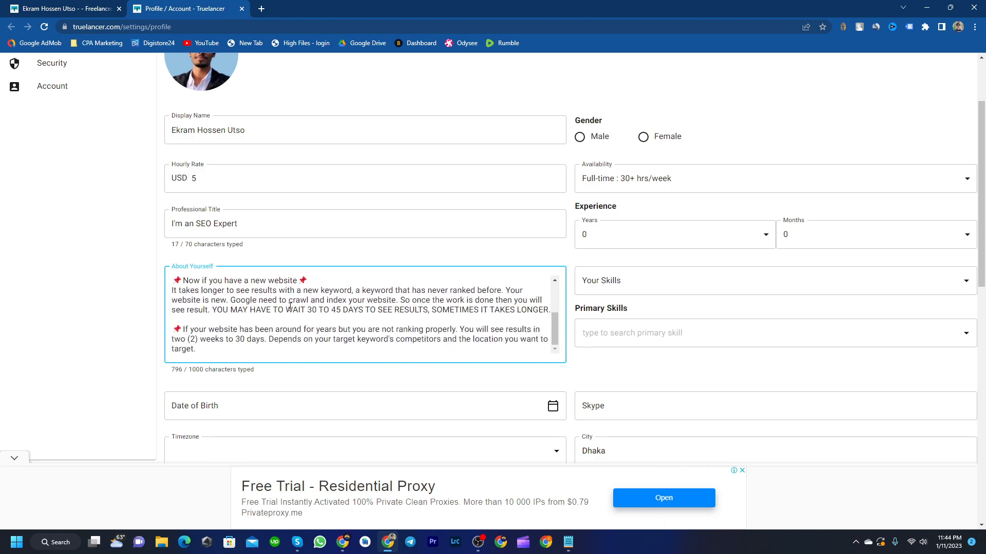
scroll(289, 304, "up", 6)
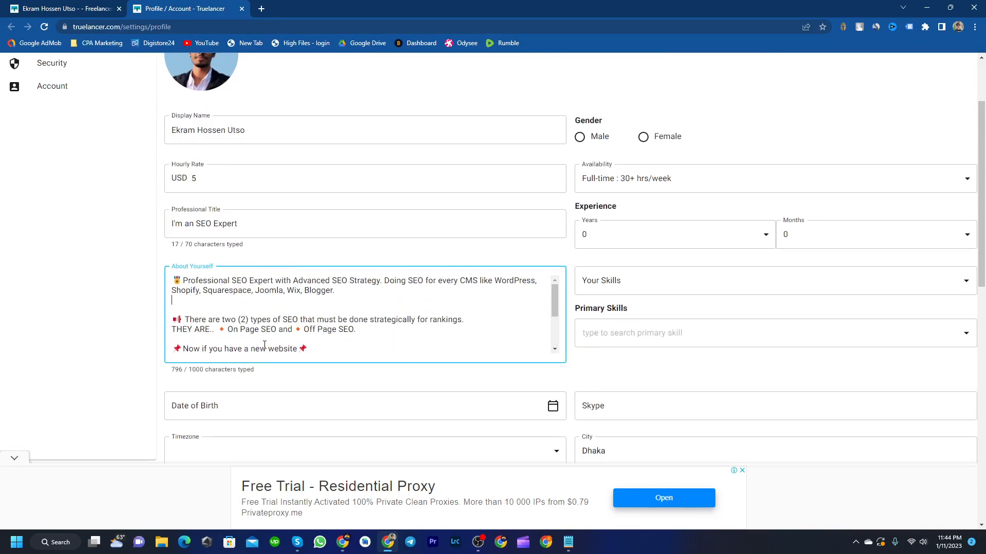
- Fill in the date of birth by choosing its year, month and day in the date picker
scroll(264, 345, "down", 3)
left_click(227, 251)
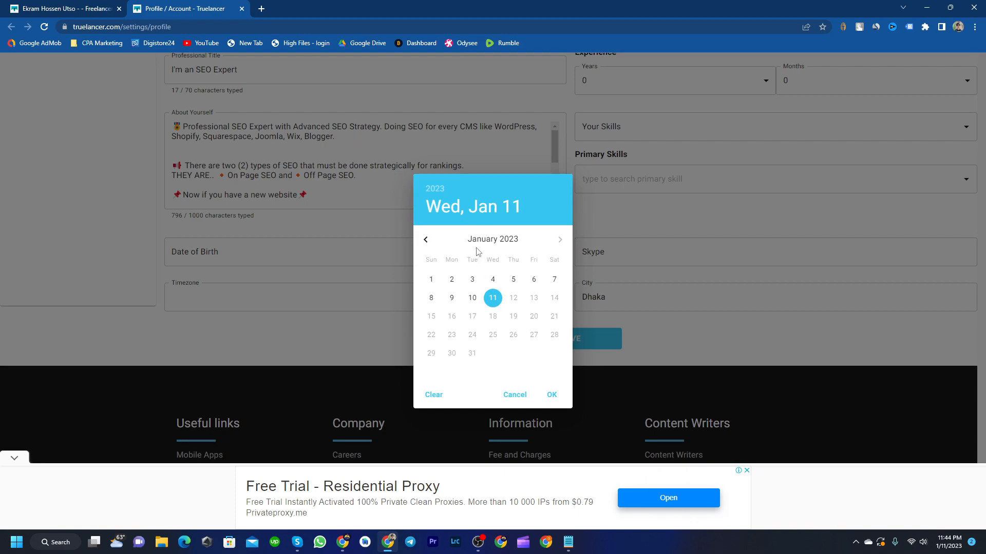
left_click(430, 189)
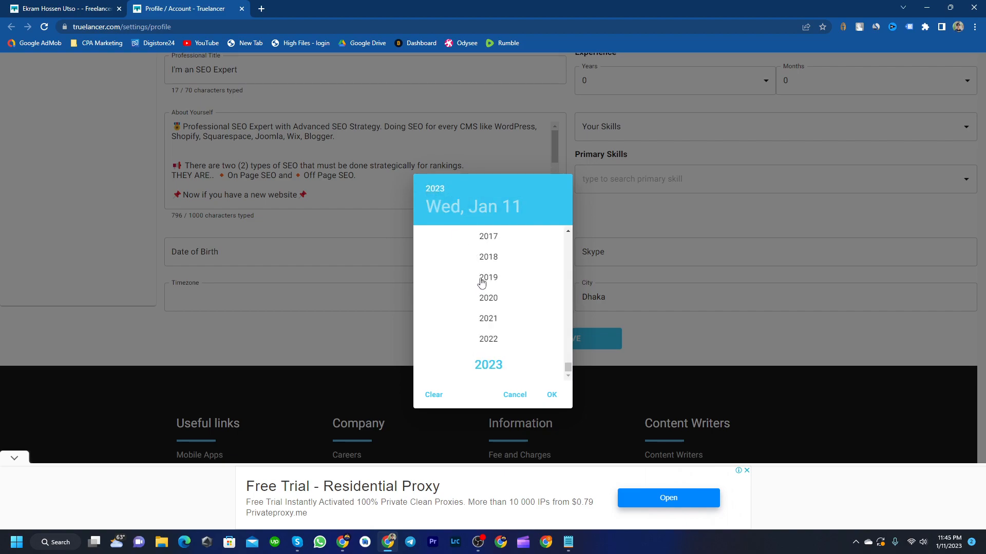
scroll(488, 318, "up", 5)
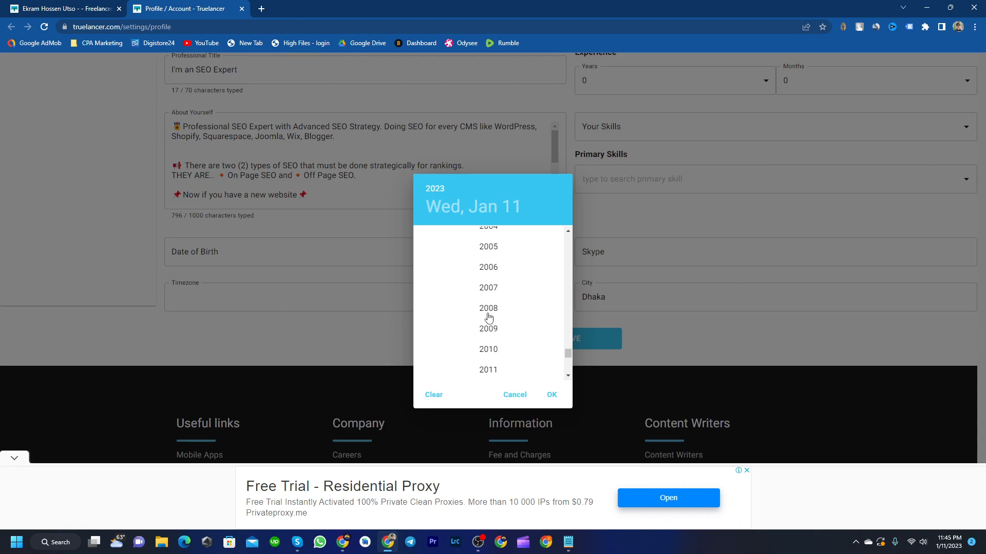
scroll(488, 318, "up", 2)
scroll(489, 327, "up", 1)
scroll(488, 327, "up", 3)
scroll(488, 329, "down", 2)
left_click(492, 320)
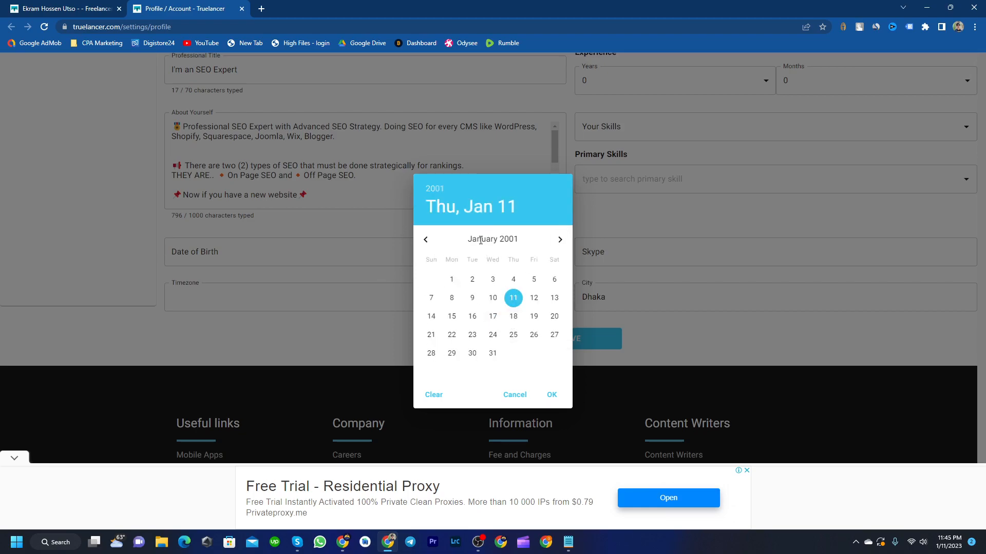
left_click(559, 240)
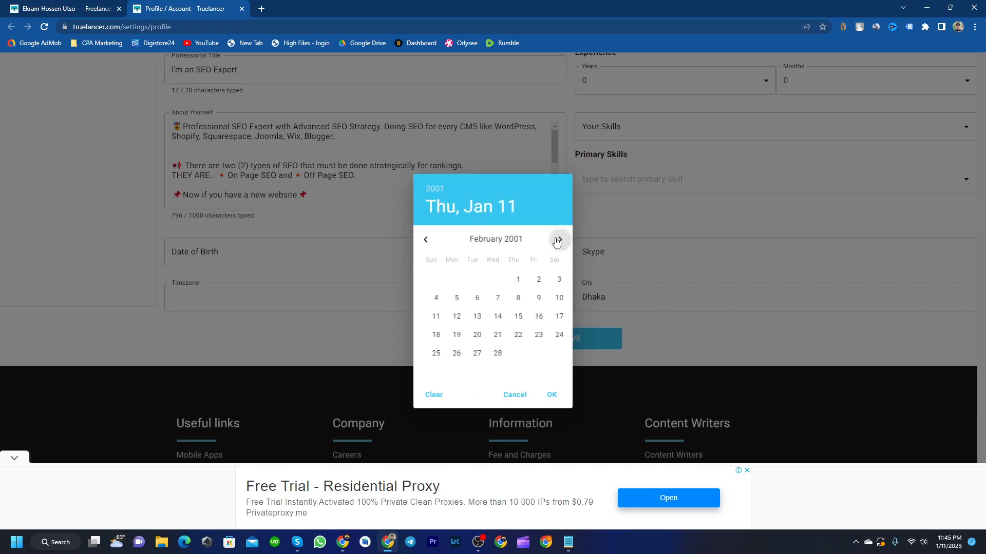
left_click(533, 317)
left_click(551, 395)
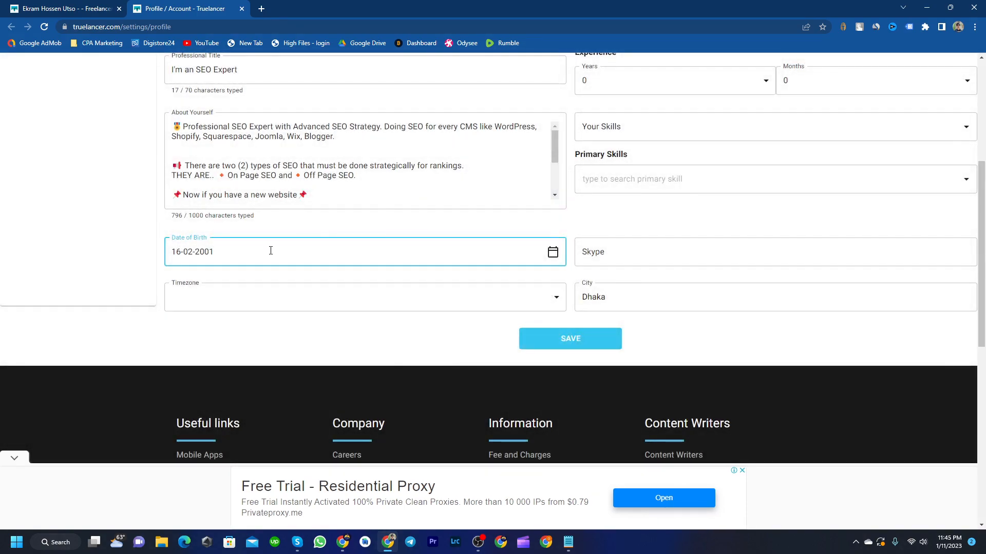
- Set the profile timezone to (UTC+06:00) Dhaka
left_click(236, 301)
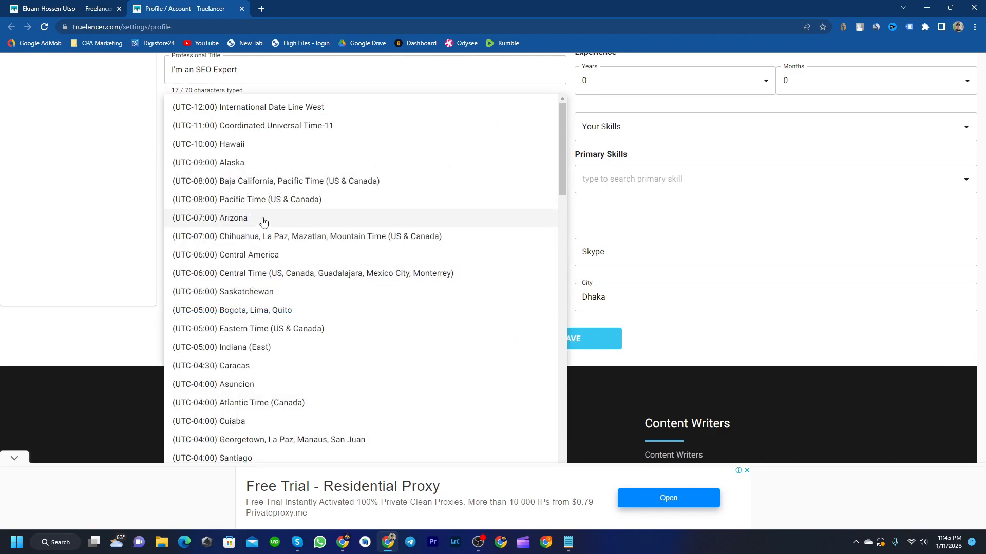
scroll(279, 210, "down", 3)
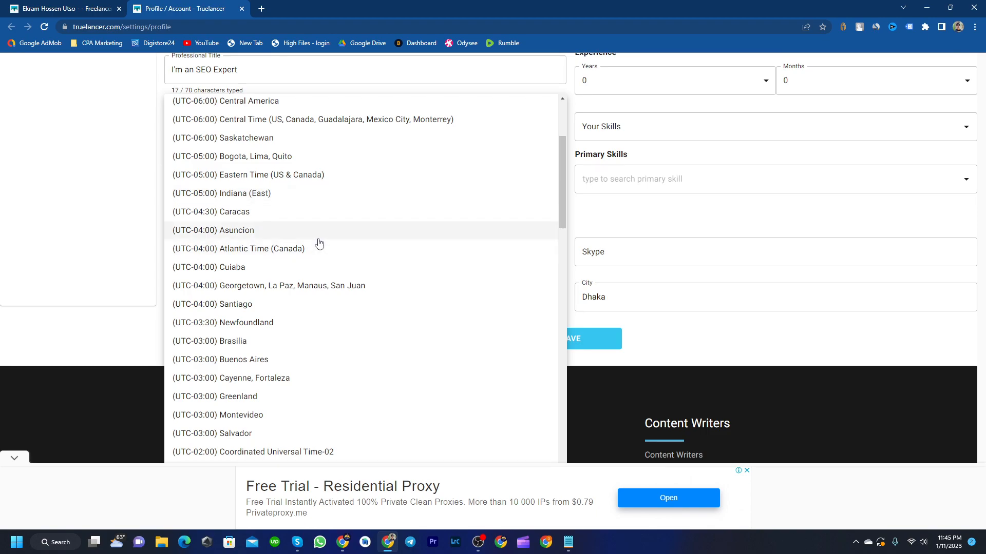
scroll(296, 235, "down", 10)
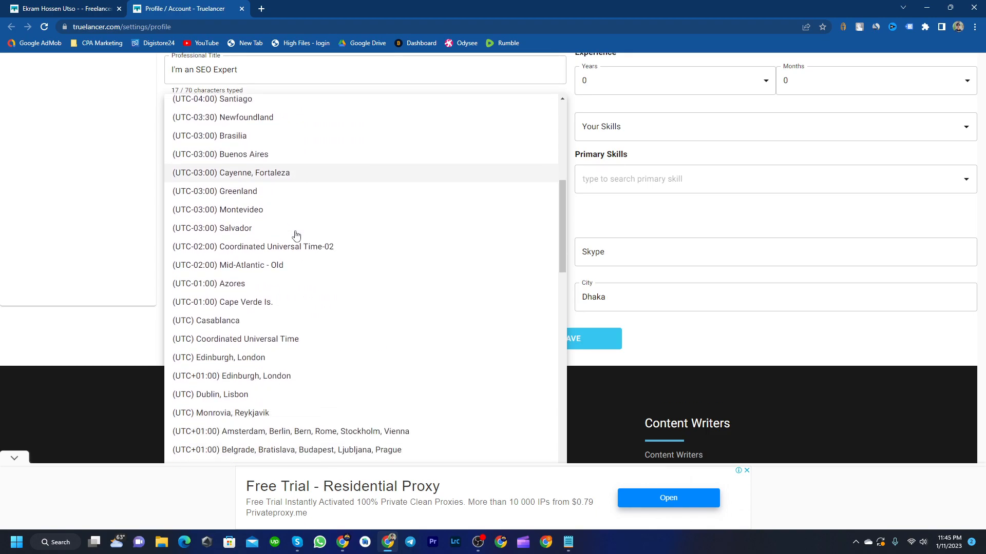
scroll(295, 235, "down", 9)
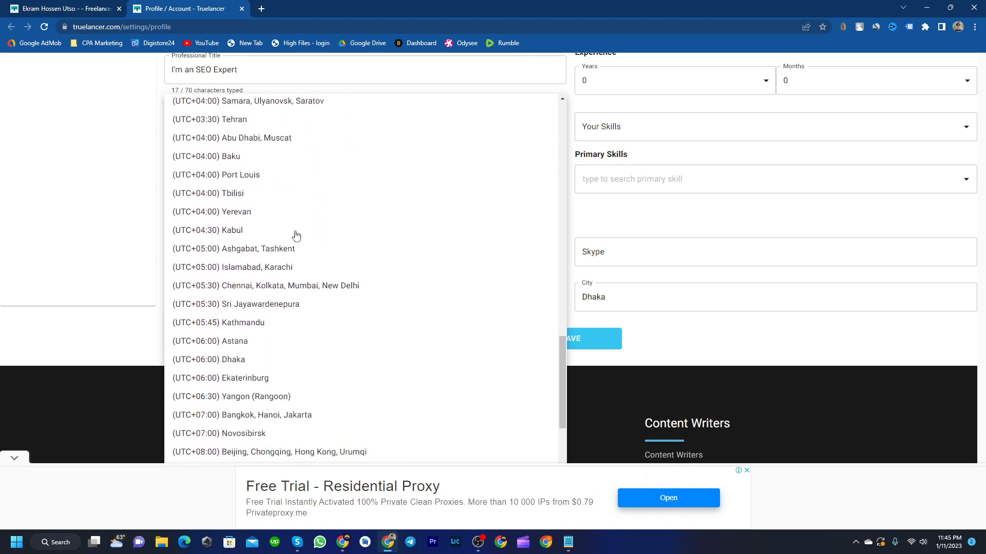
scroll(250, 318, "down", 1)
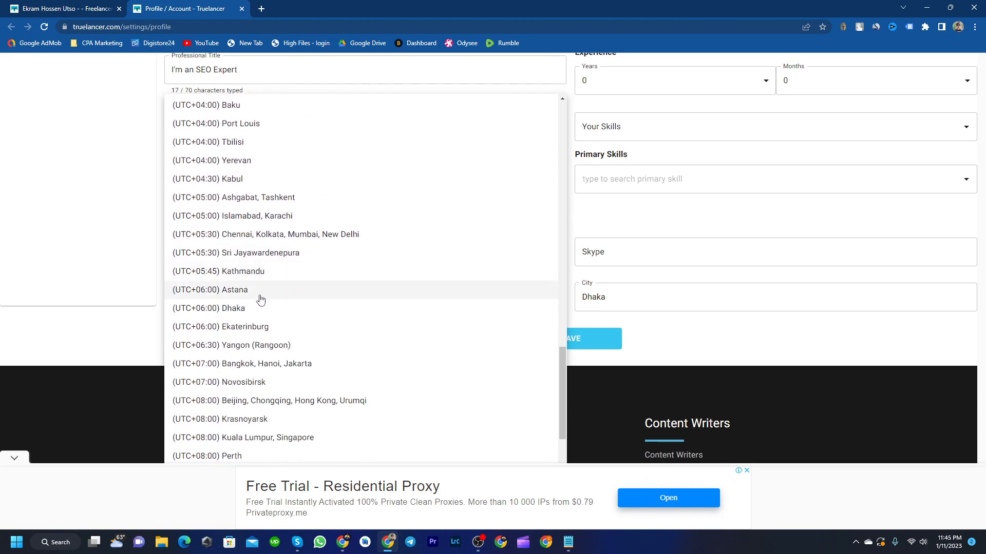
left_click(237, 310)
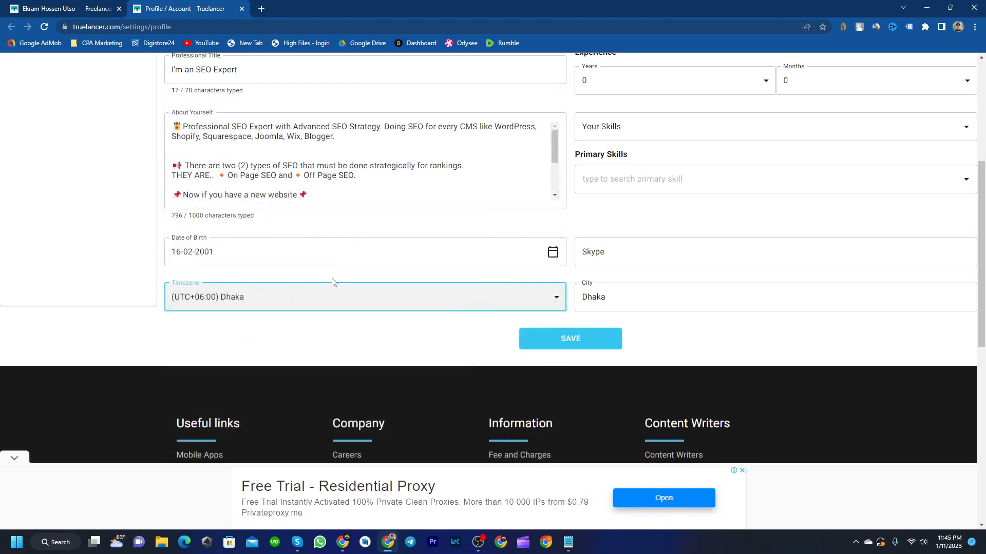
- Set the gender to Male and the availability to Full-time : 30+ hrs/week
scroll(457, 321, "up", 3)
scroll(431, 257, "up", 2)
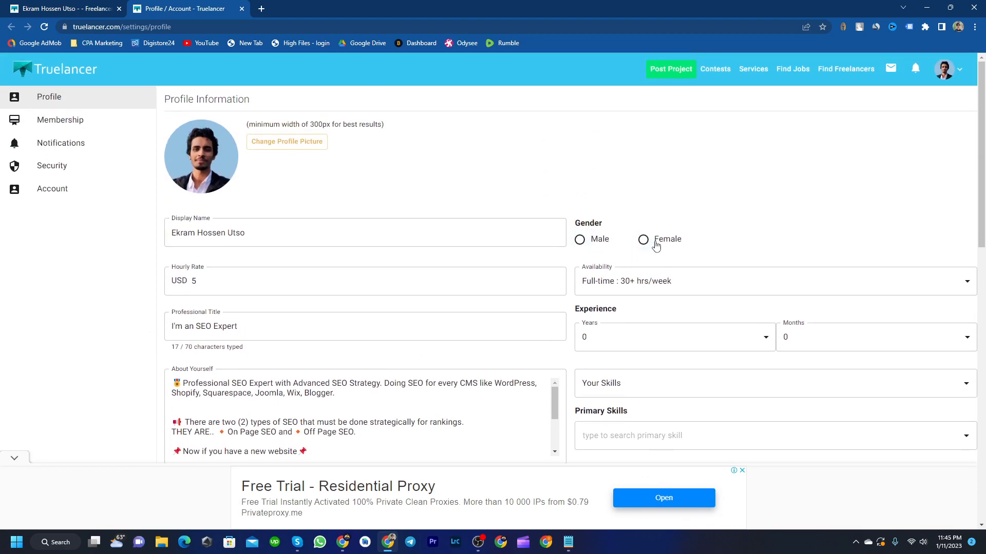
left_click(580, 240)
scroll(678, 257, "down", 2)
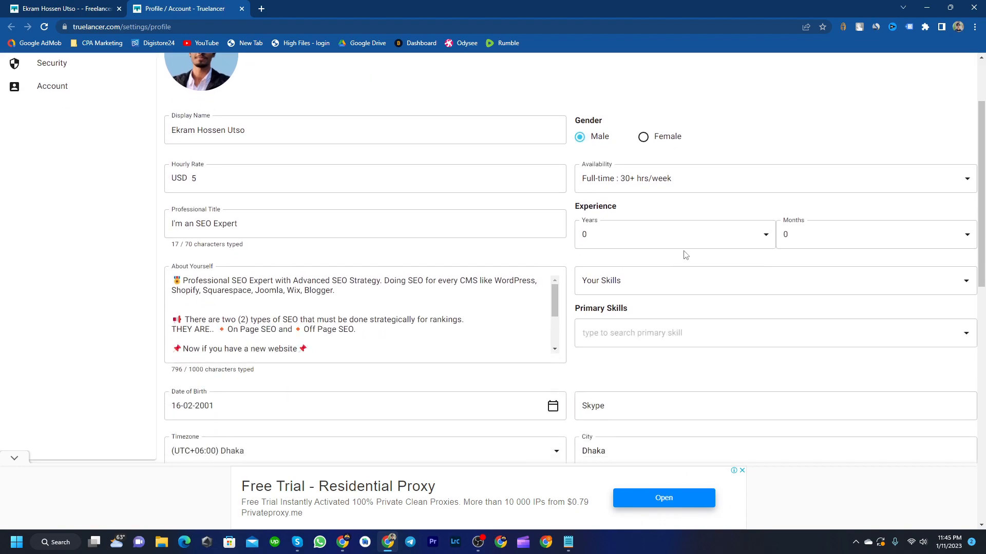
left_click(667, 182)
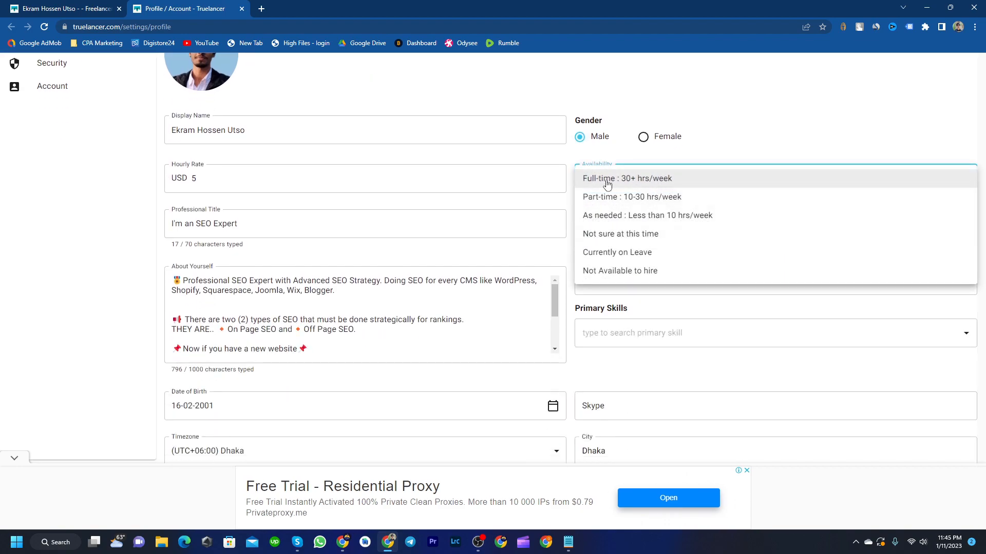
left_click(649, 180)
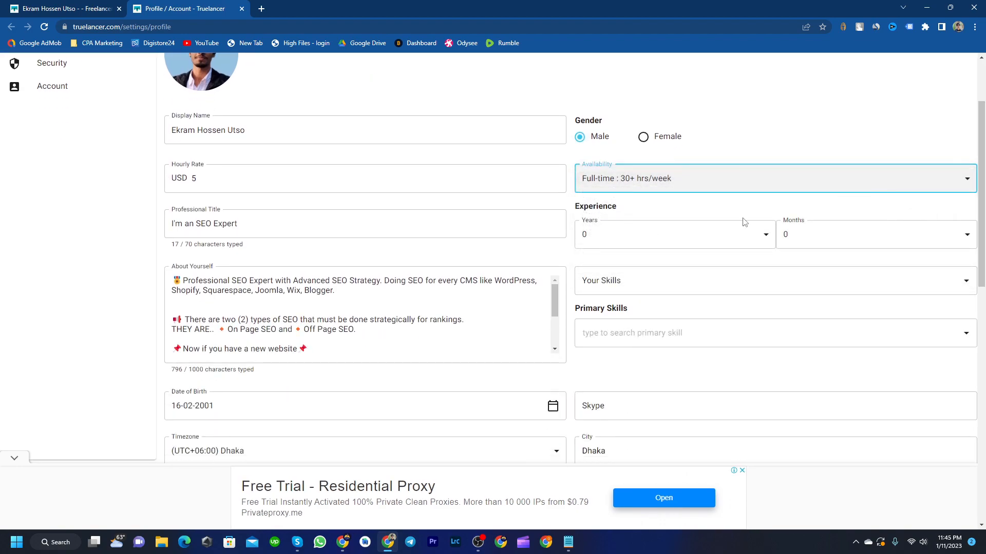
- Set the experience to 3 years and 5 months
left_click(657, 242)
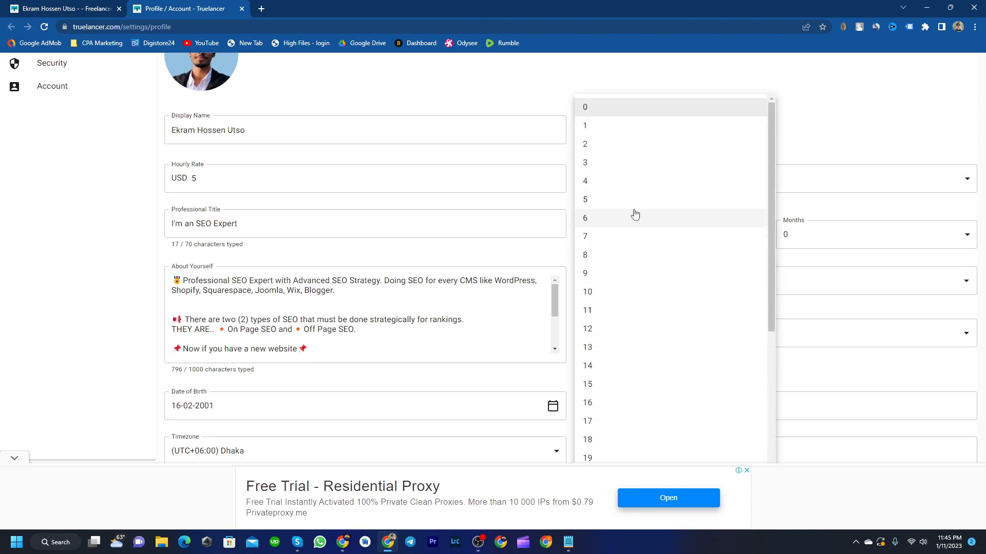
left_click(678, 163)
left_click(831, 242)
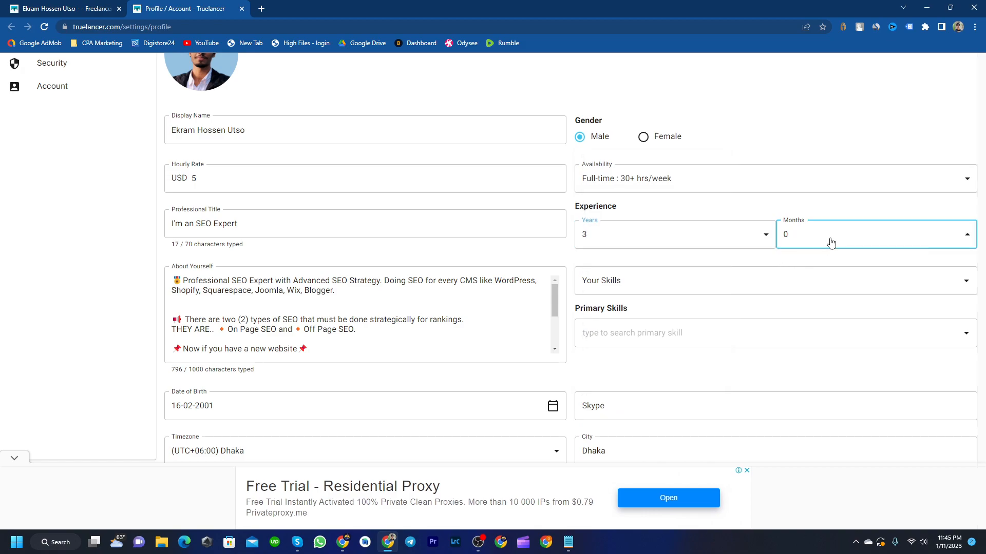
left_click(805, 329)
- Search the Your Skills suggestions for "Seo", compare them with the About Yourself text, and clear the entry
left_click(693, 281)
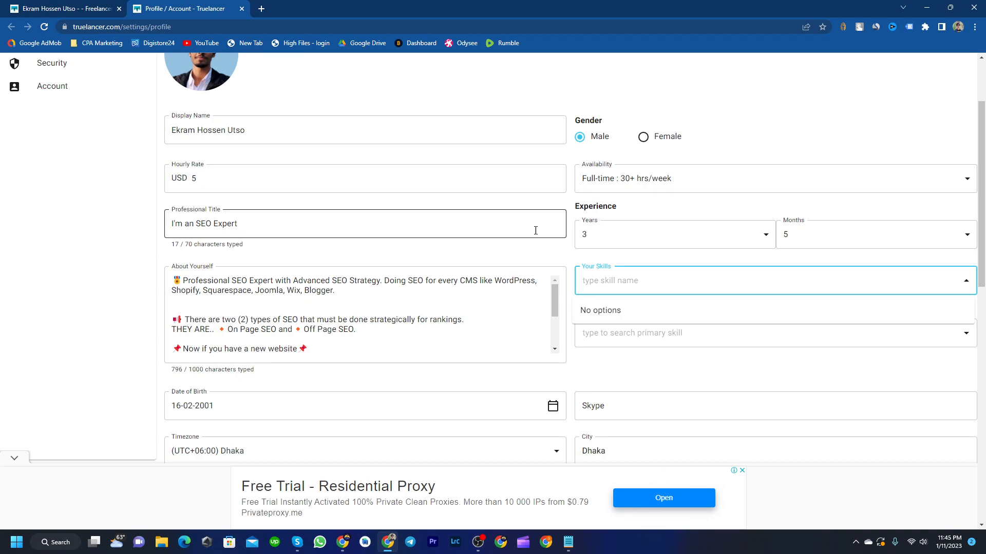
left_click_drag(333, 353, 154, 282)
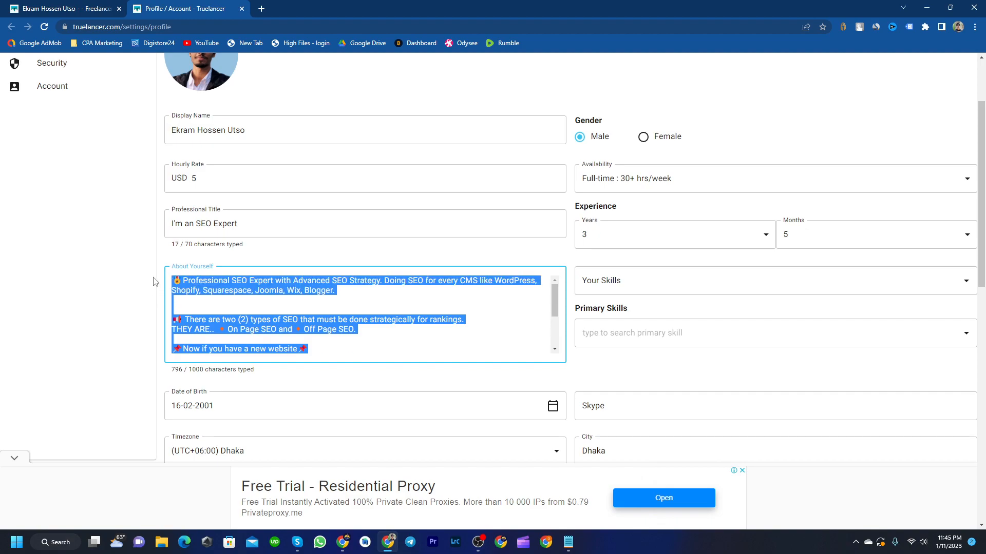
left_click(611, 288)
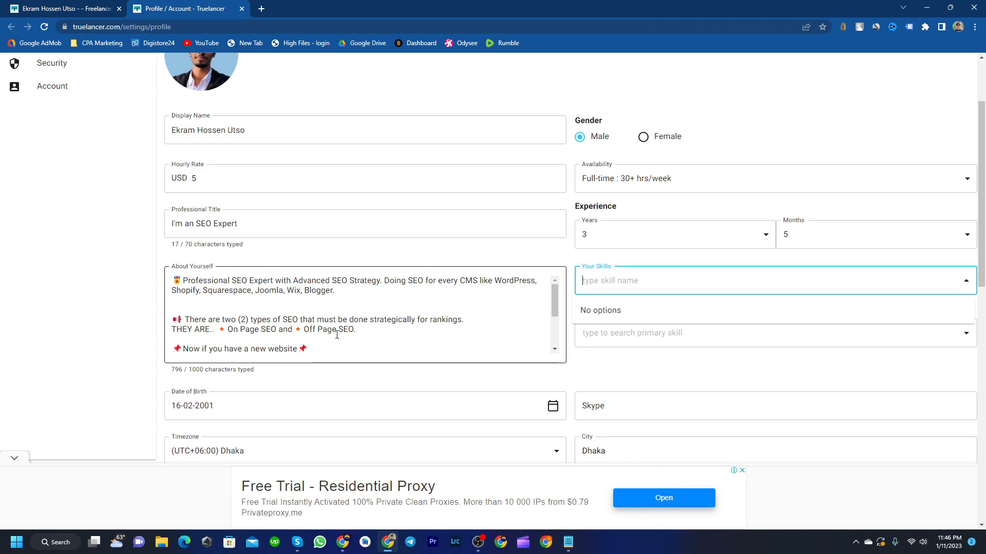
left_click(667, 285)
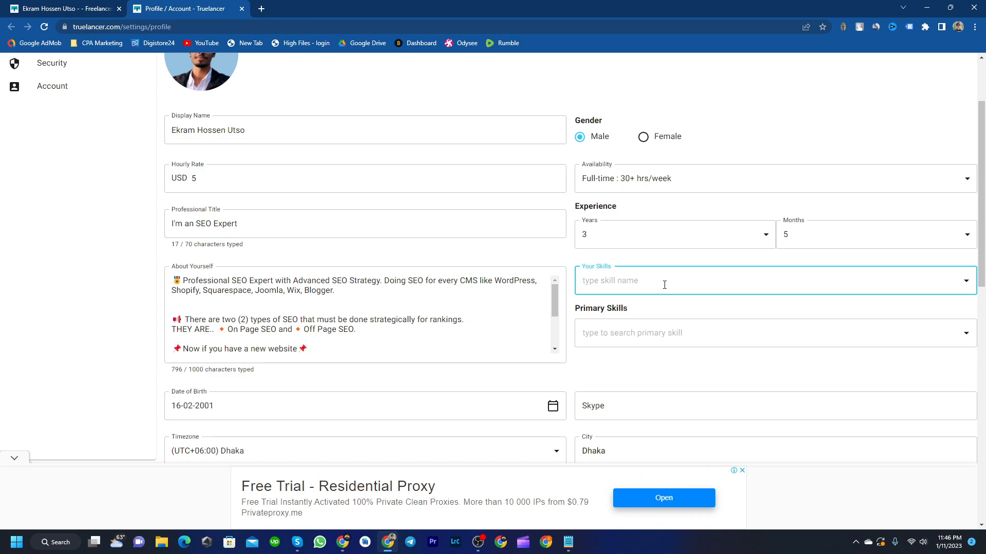
type("Seo")
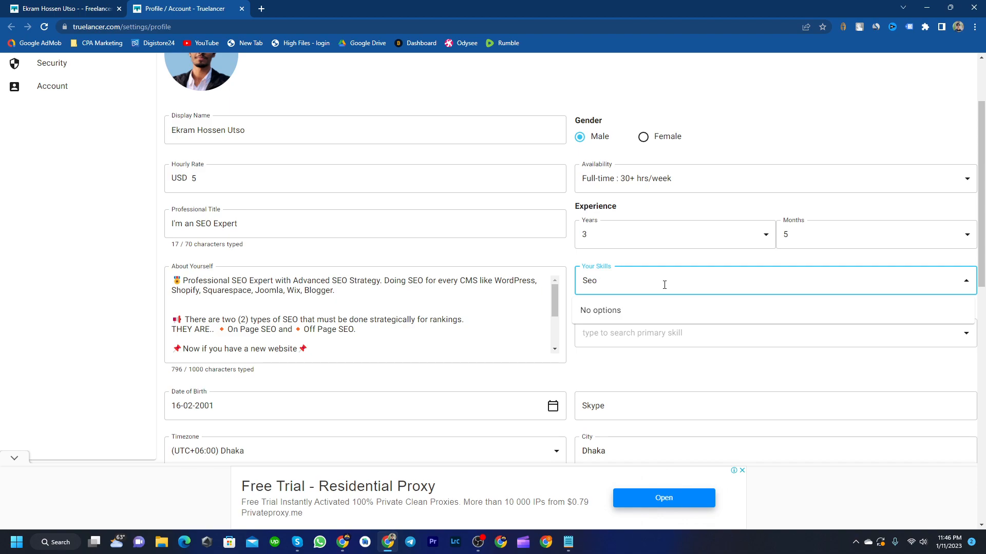
key("BackSpace")
key("BackSpace")
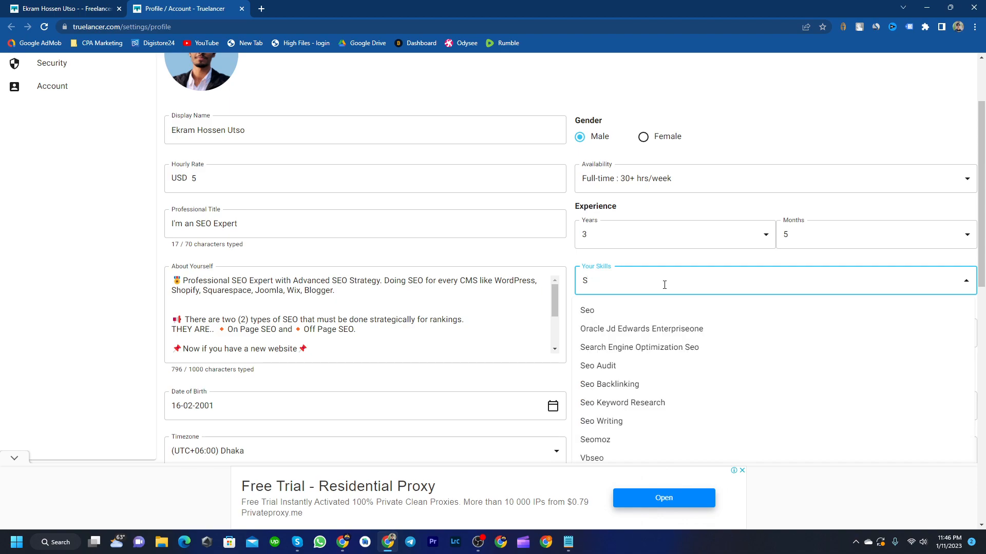
type("eo")
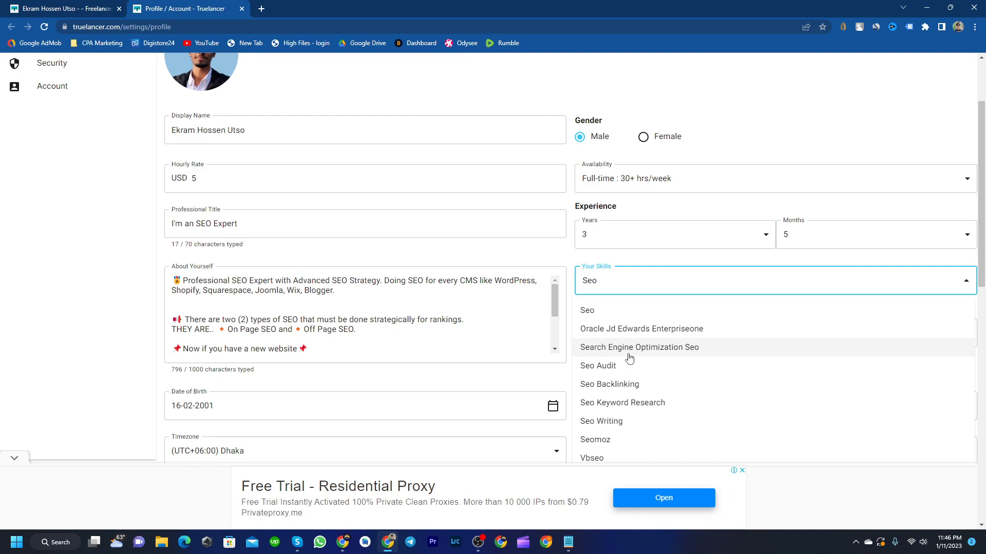
scroll(633, 365, "down", 1)
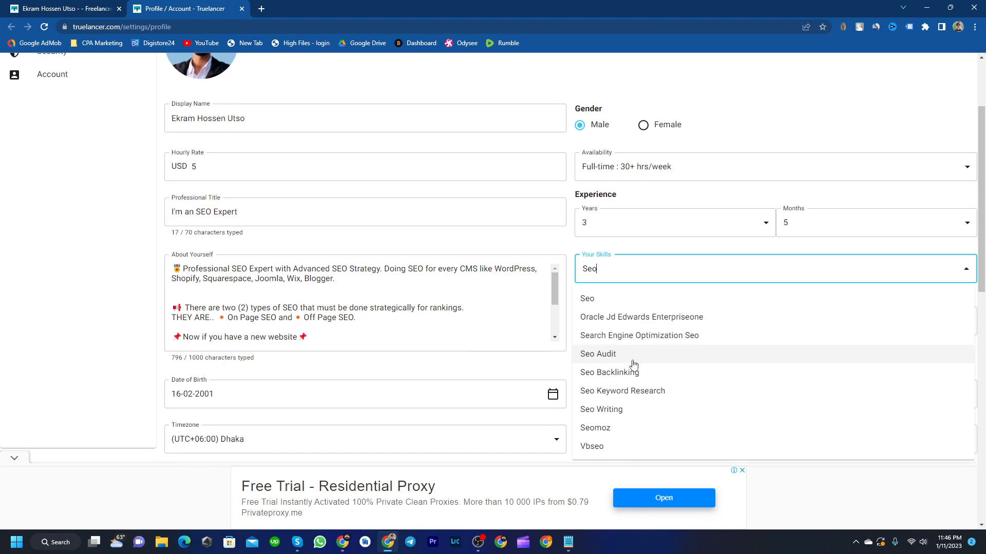
scroll(634, 365, "down", 1)
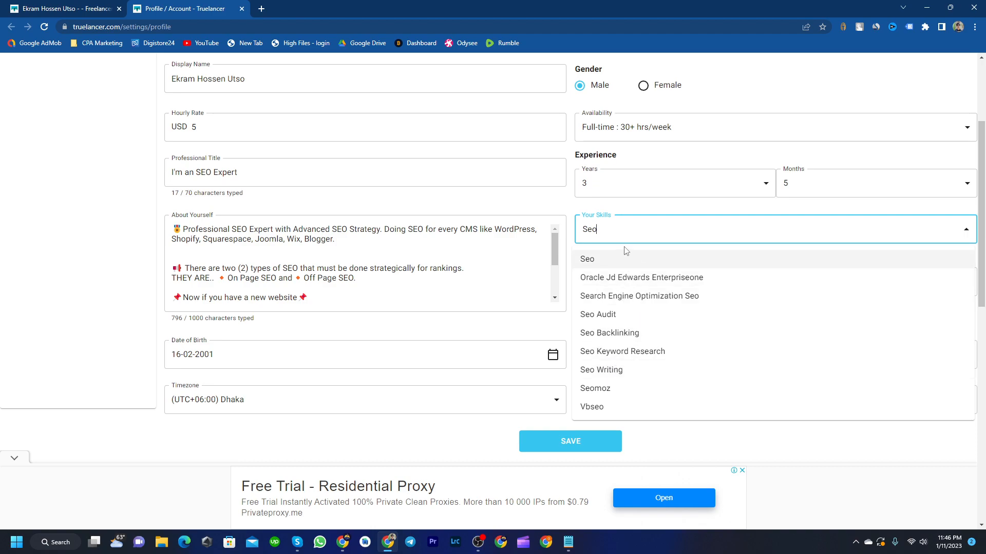
key("BackSpace")
key("BackSpace")
key("BackSpace")
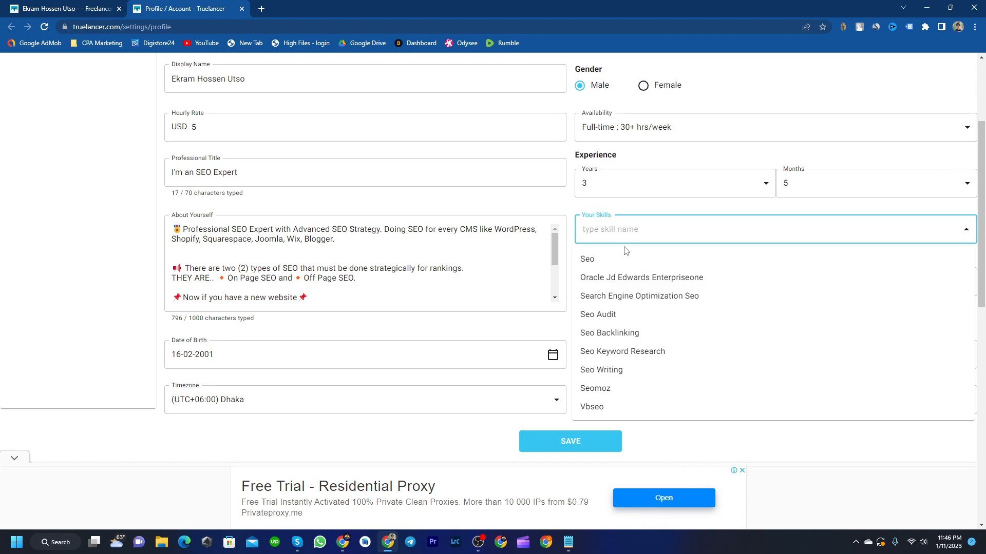
- Search the Your Skills suggestions for "Web" and "Web De", and clear the entry
type("Web")
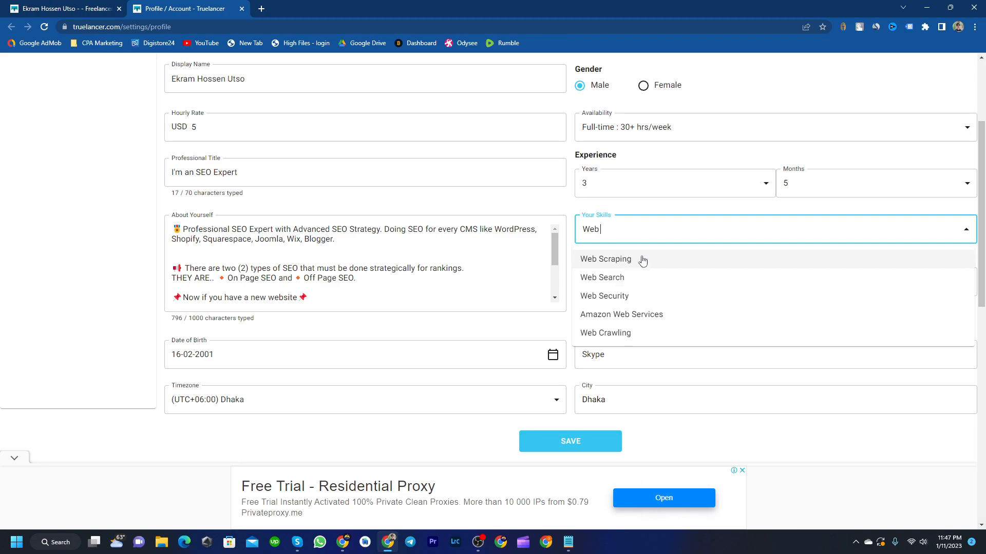
type("De")
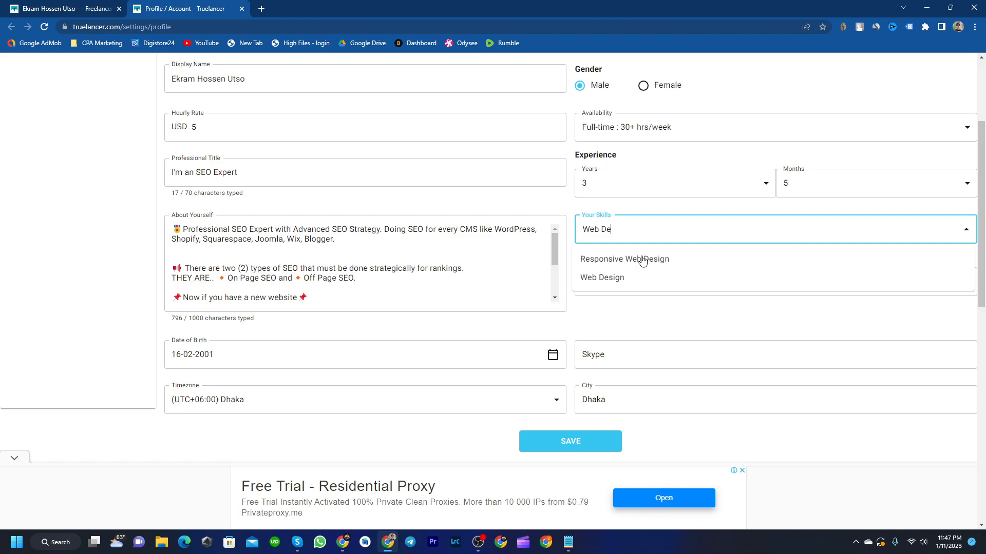
key("BackSpace")
key("BackSpace")
key("BackSpace")
key("BackSpace")
key("BackSpace")
key("BackSpace")
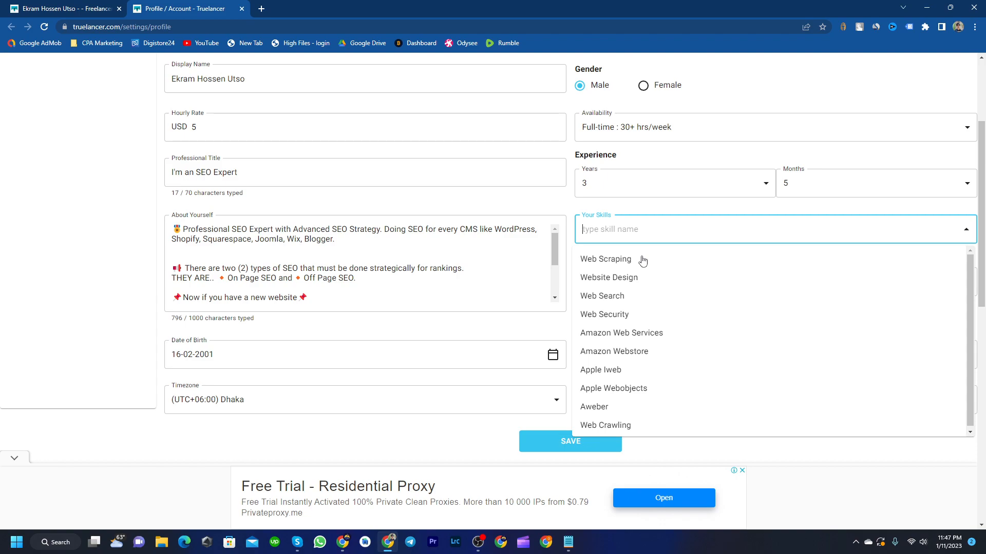
- Add Seo and Seo Audit to Your Skills
type("Seo")
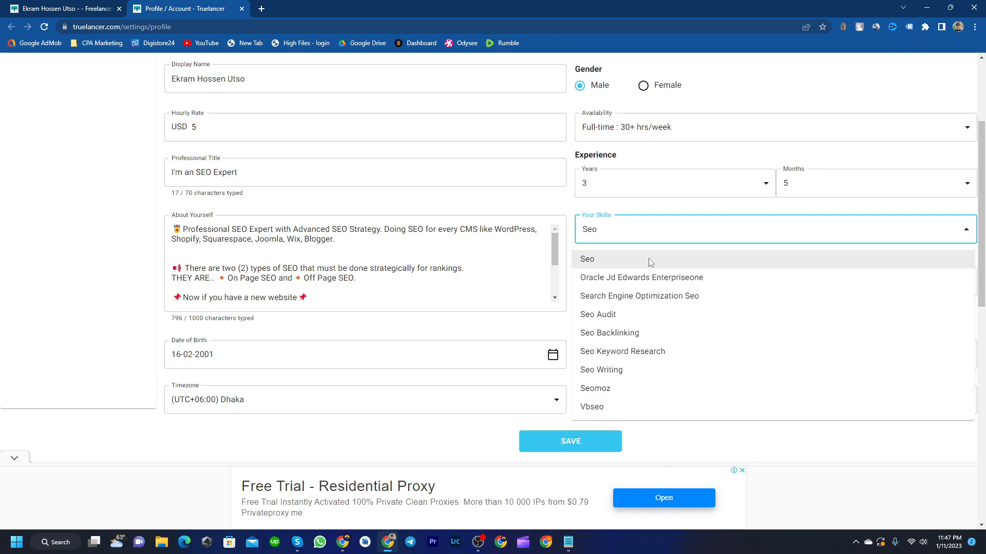
left_click(646, 259)
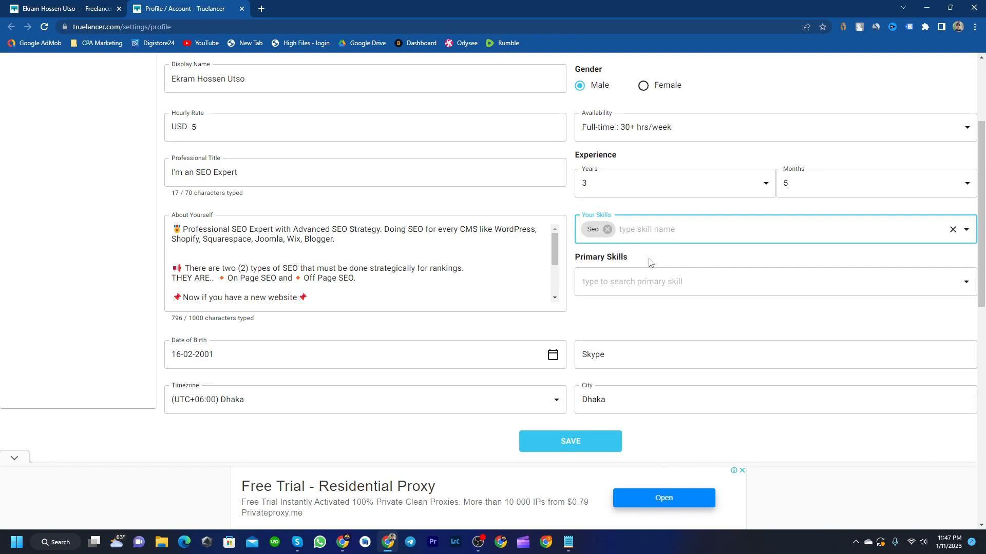
type("Seo")
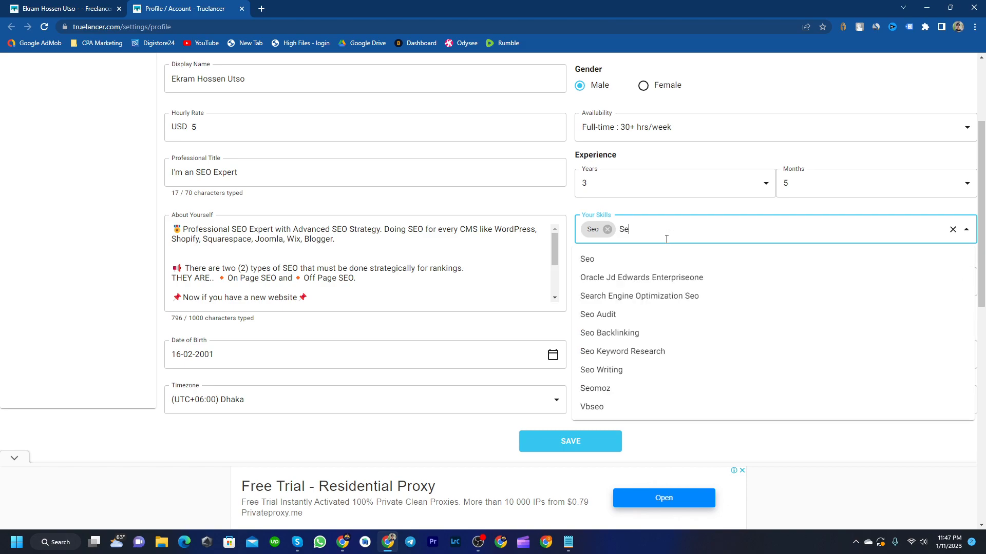
left_click(659, 314)
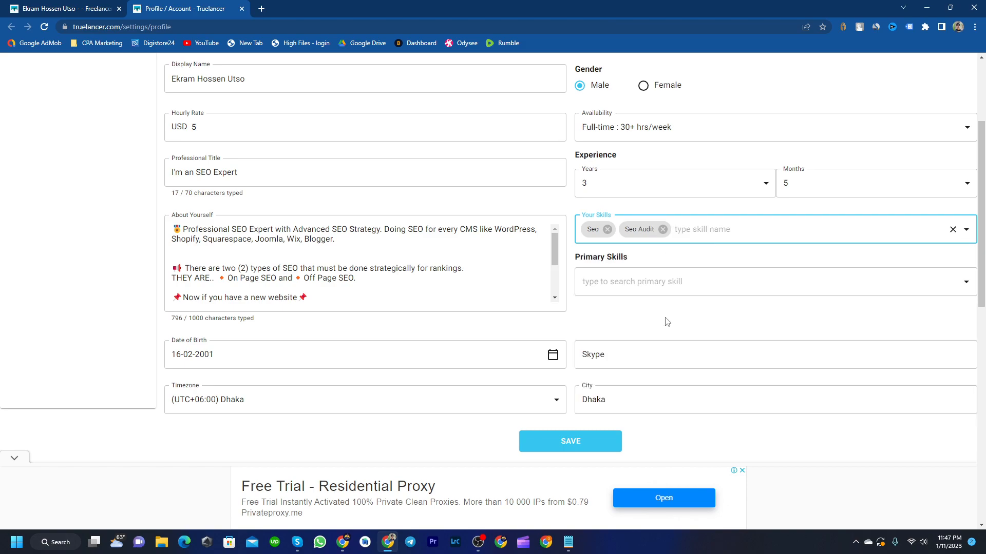
- Add Seo Backlinking, Seo Keyword Research, Seo Writing and Search Engine Optimization Seo to Your Skills
type("Se")
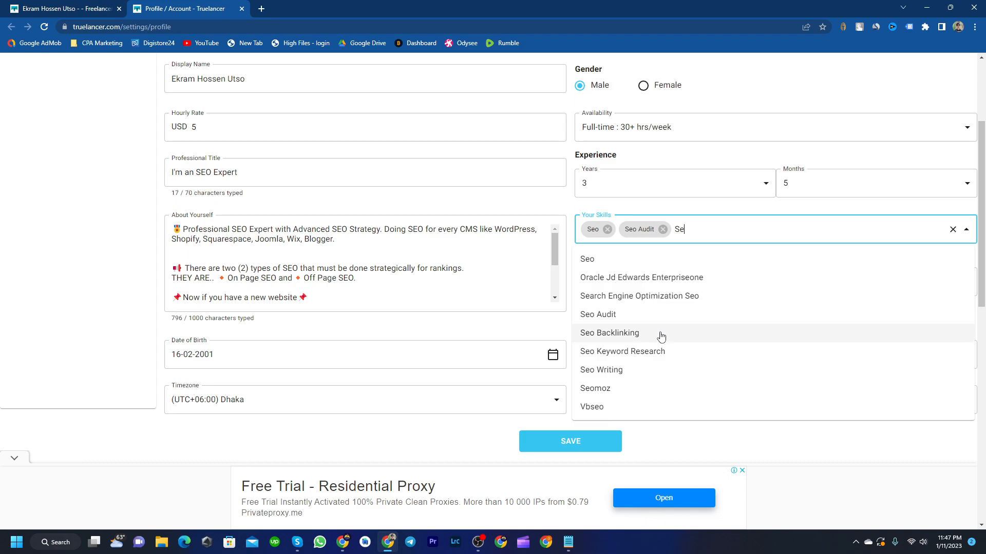
left_click(661, 334)
left_click(748, 229)
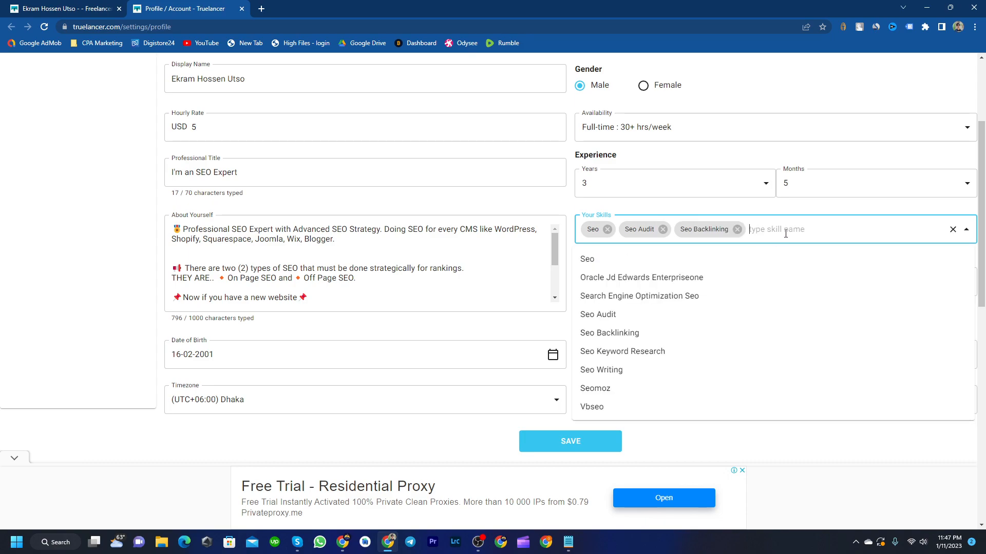
left_click(678, 353)
left_click(852, 231)
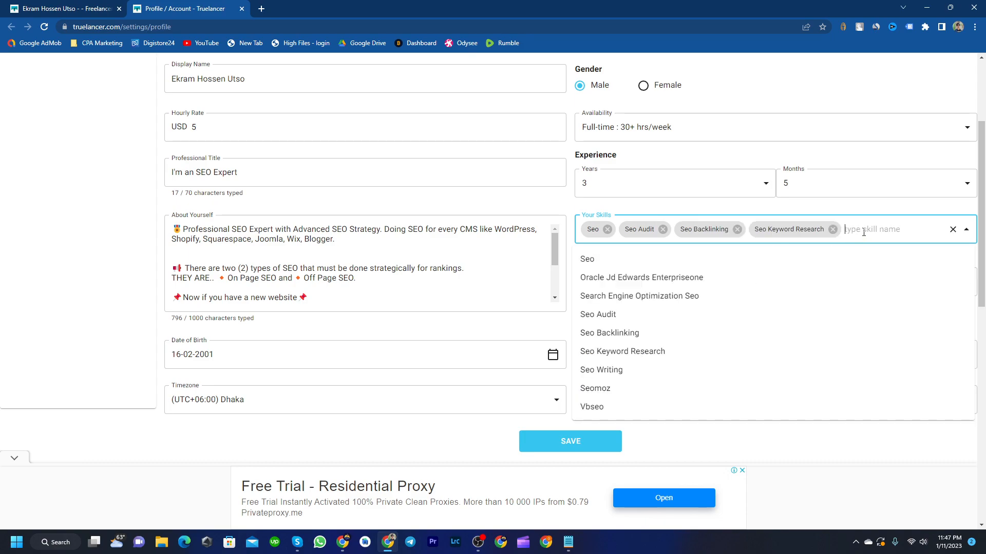
left_click(628, 370)
left_click(921, 228)
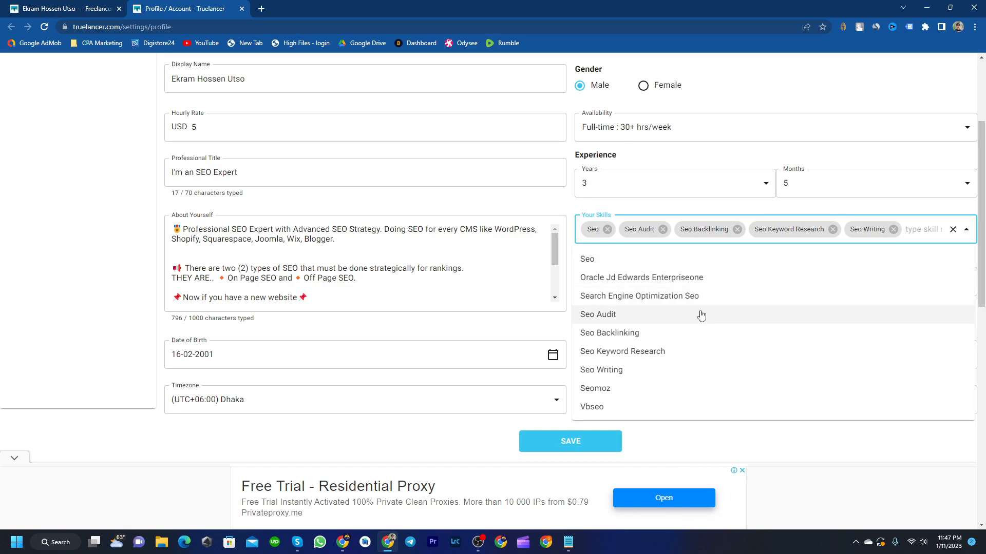
left_click(683, 296)
- Search Your Skills for "wordpress seo", shorten the entry to "wordpress", and add the Wordpress and Shopify skills
left_click(734, 254)
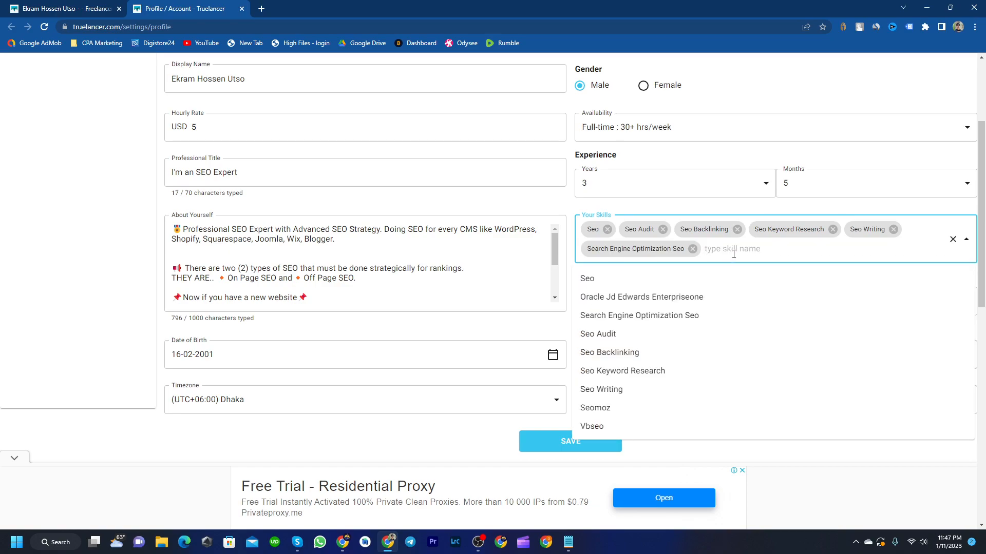
type("wo")
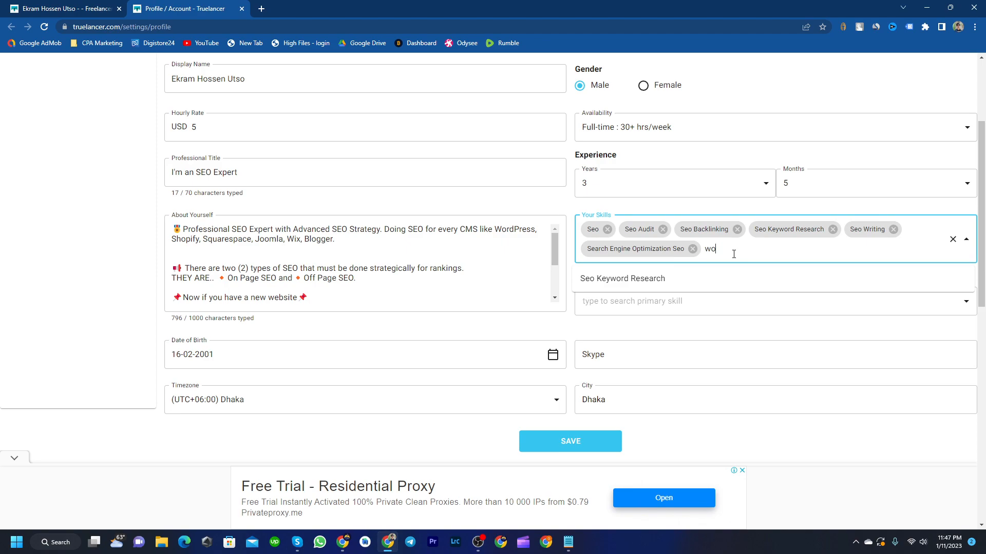
type("rd")
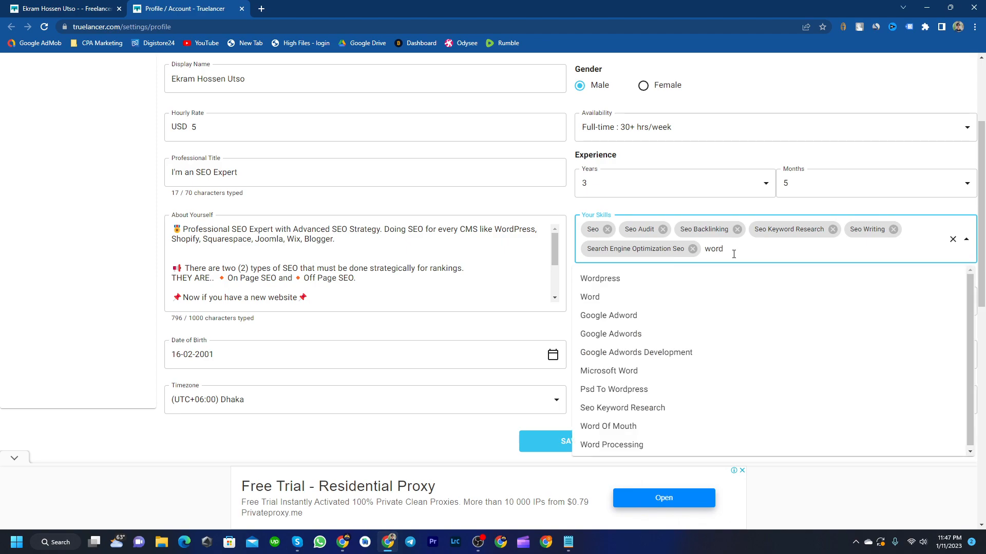
type("pr")
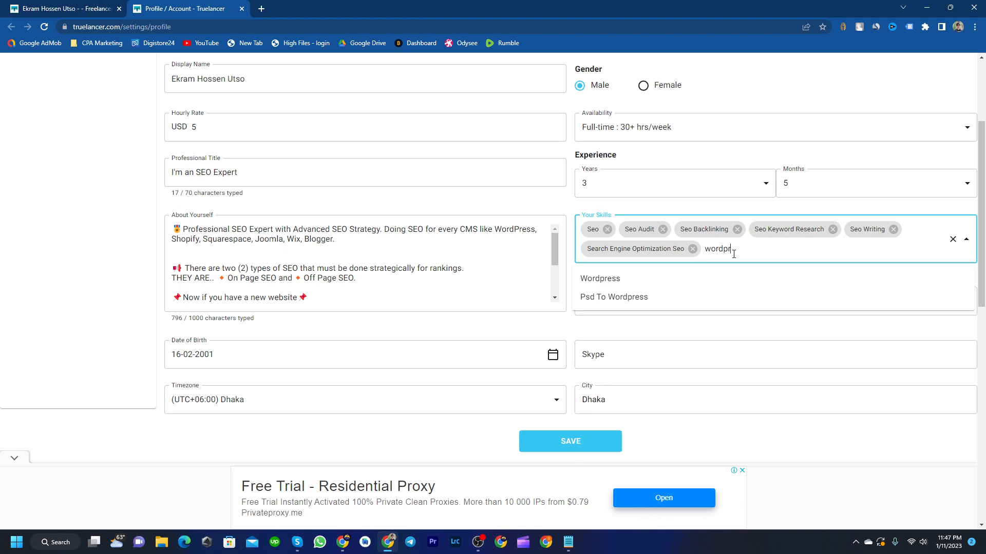
type("ess")
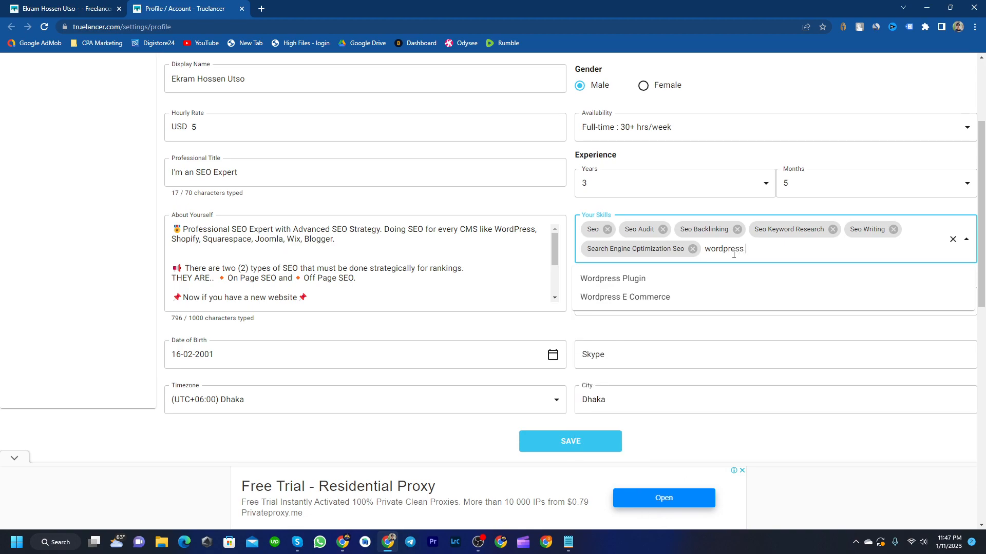
type(" seo")
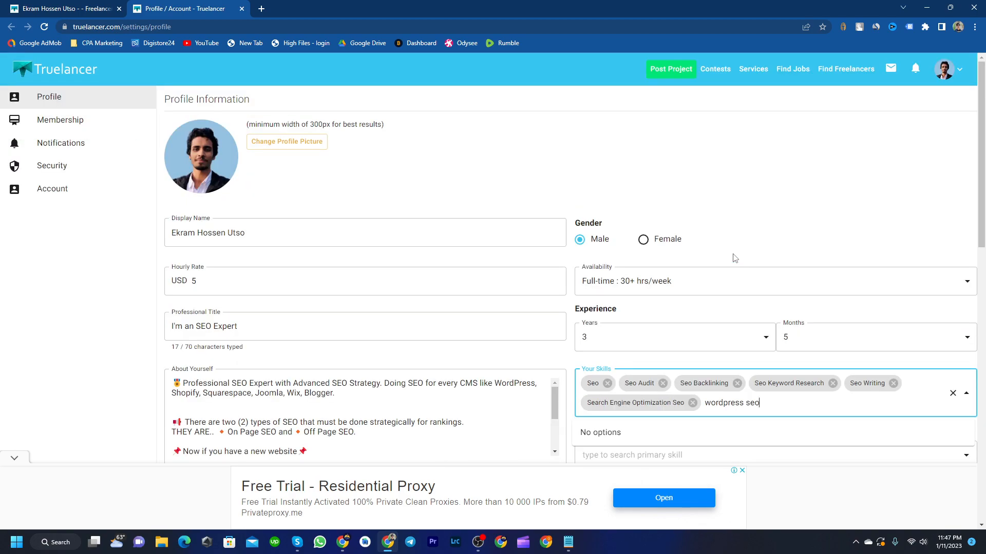
scroll(780, 348, "down", 1)
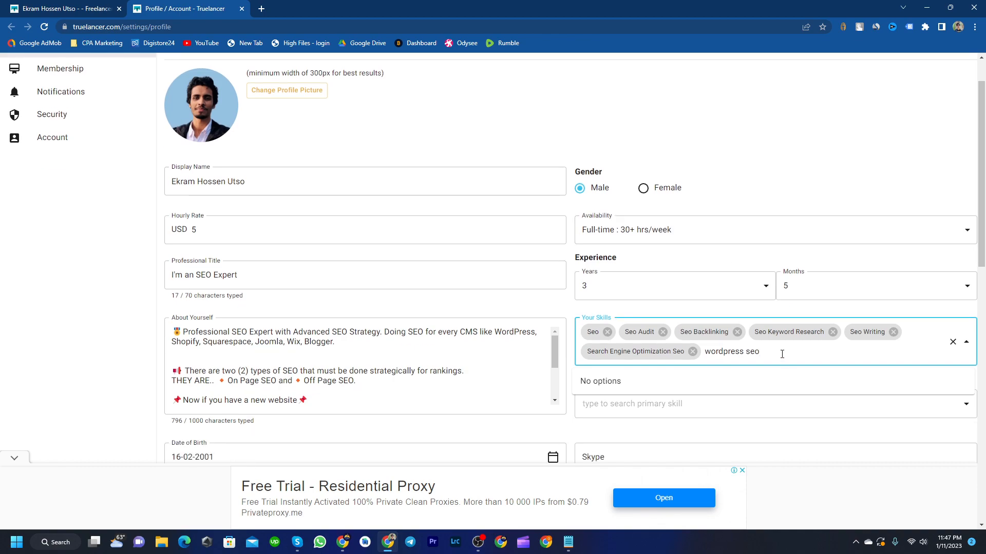
key("BackSpace")
key("BackSpace")
key("BackSpace")
key("BackSpace")
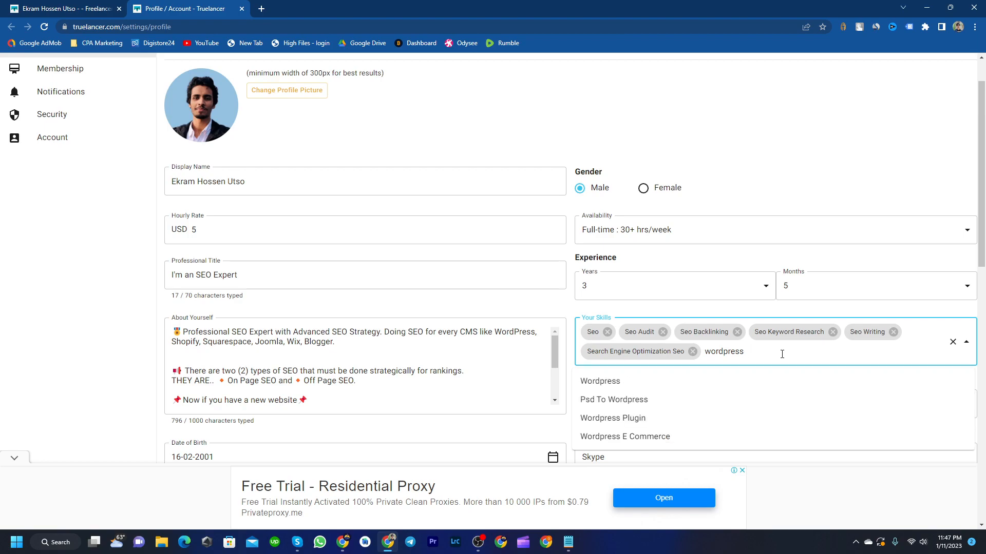
left_click(693, 382)
type("shopi")
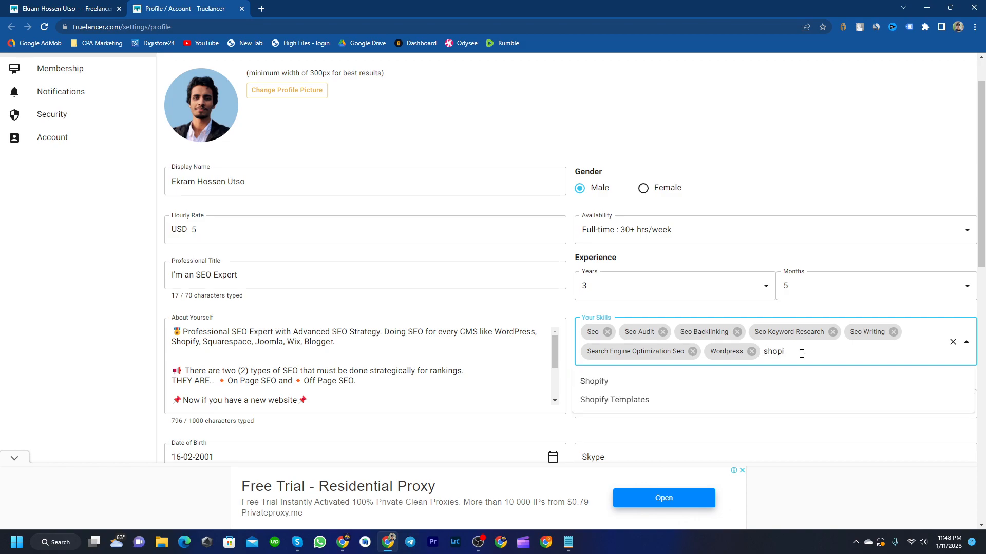
left_click(777, 380)
- Search the Your Skills suggestions for "comp" and "compi", and clear the entry
type("comp")
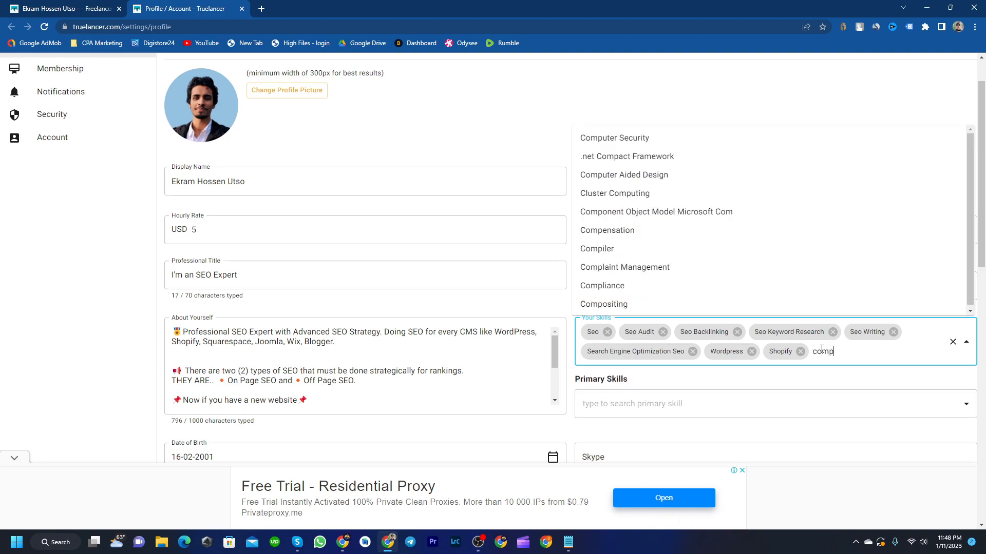
key("BackSpace")
key("BackSpace")
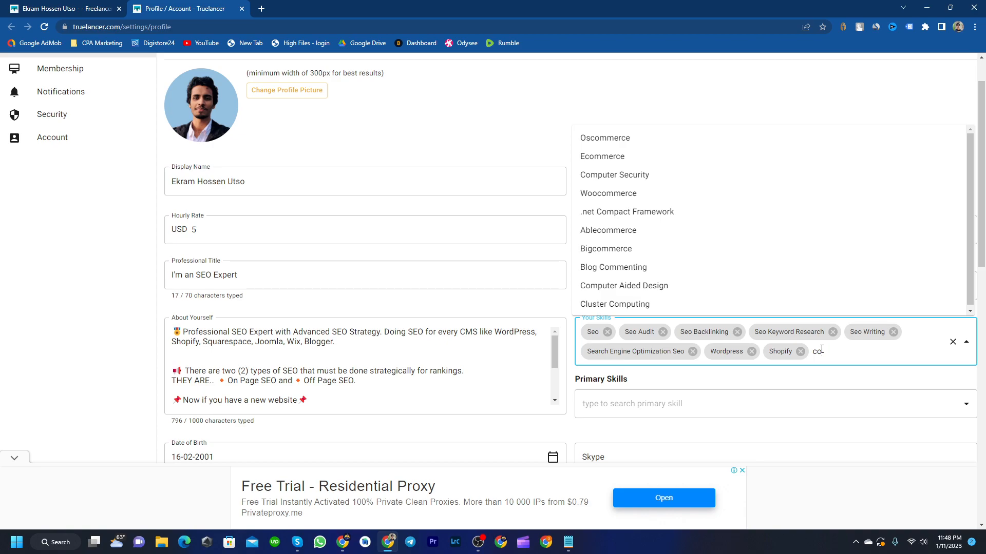
type("mpi")
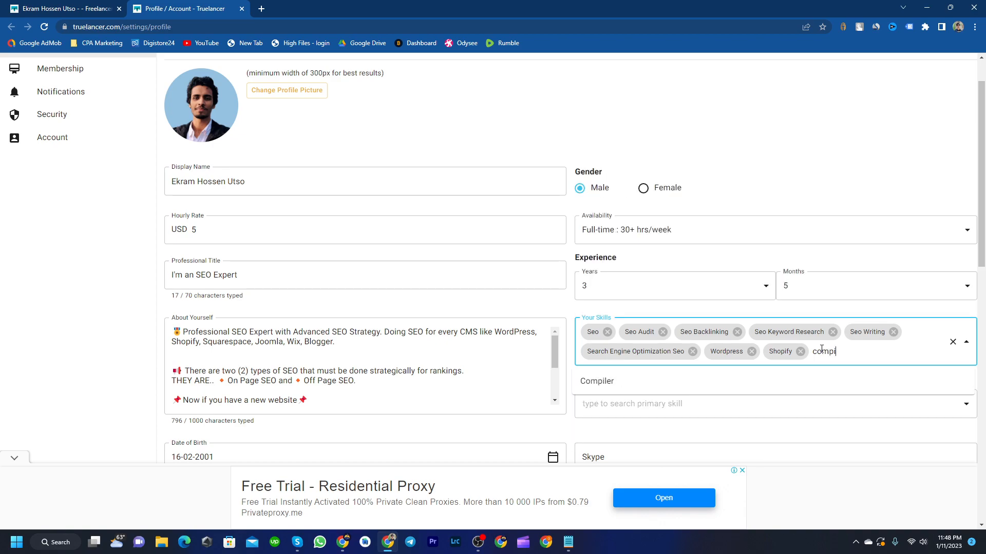
key("BackSpace")
key("BackSpace")
key("BackSpace")
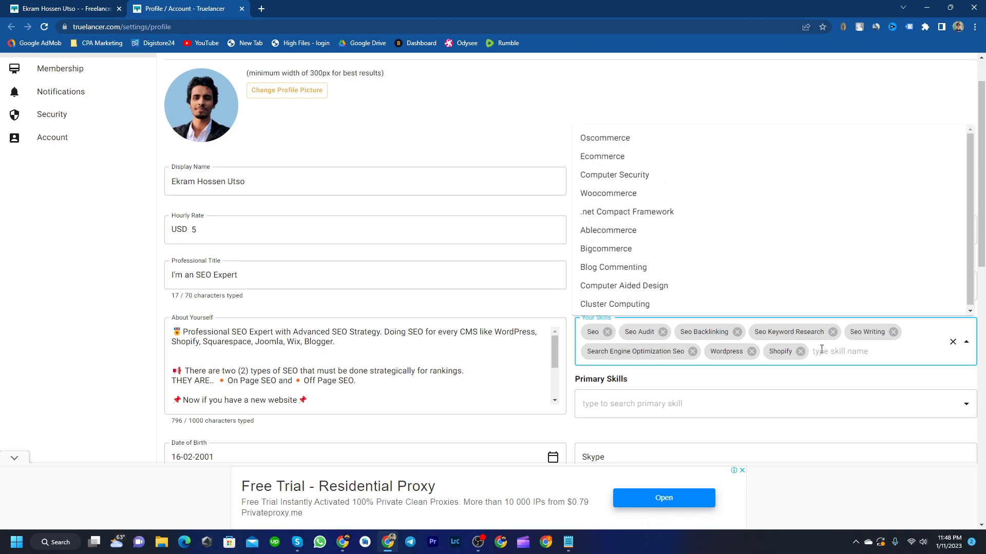
left_click(688, 383)
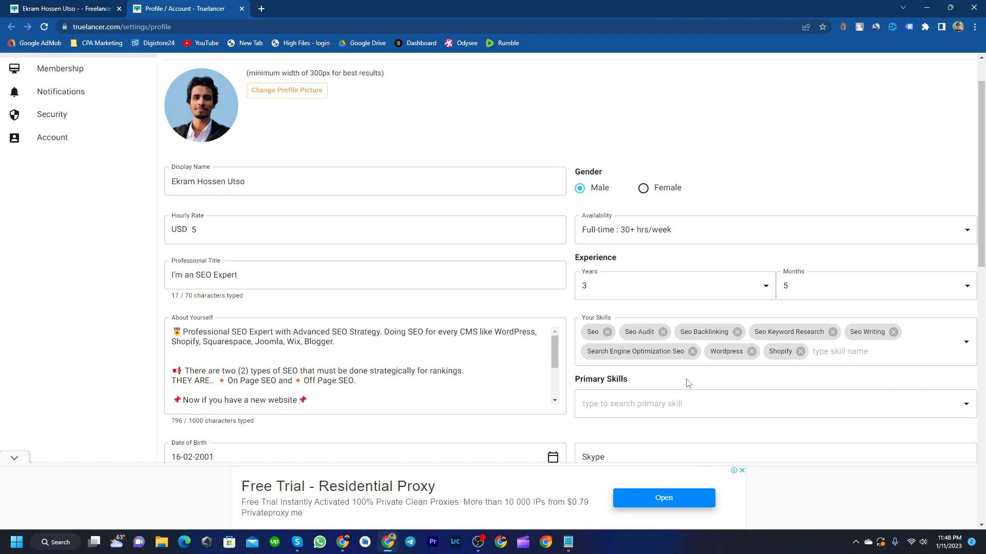
- Choose Seo as the primary skill and save the profile
scroll(688, 384, "down", 3)
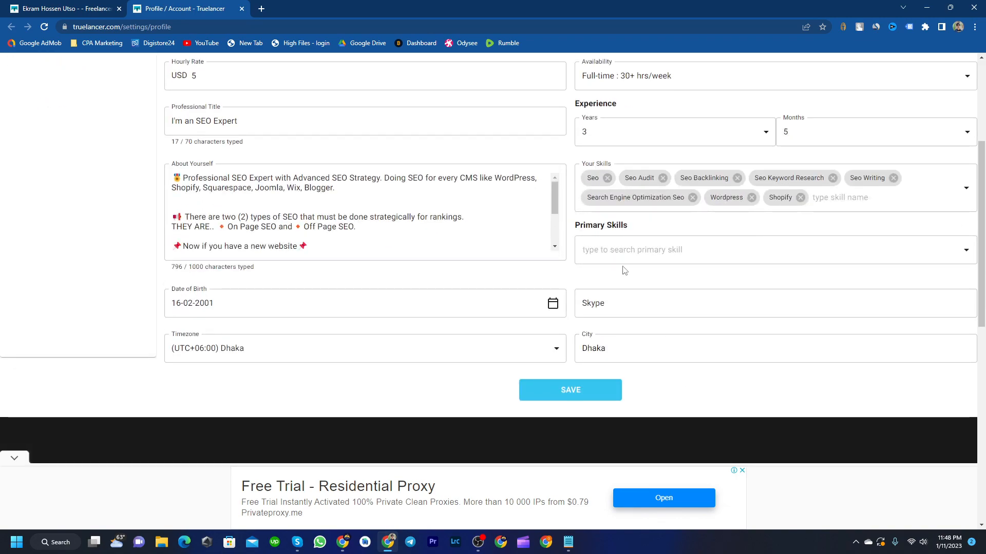
left_click(667, 251)
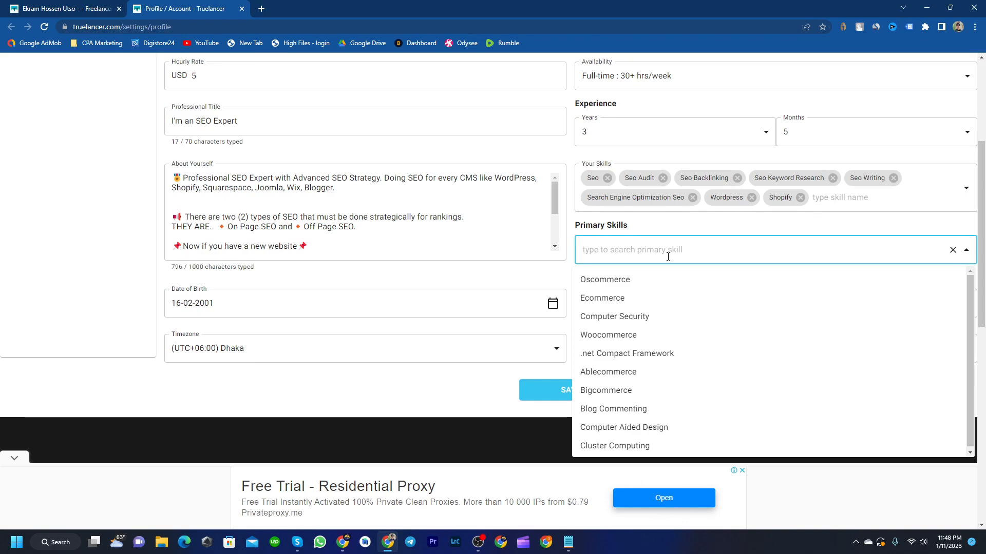
type("Se")
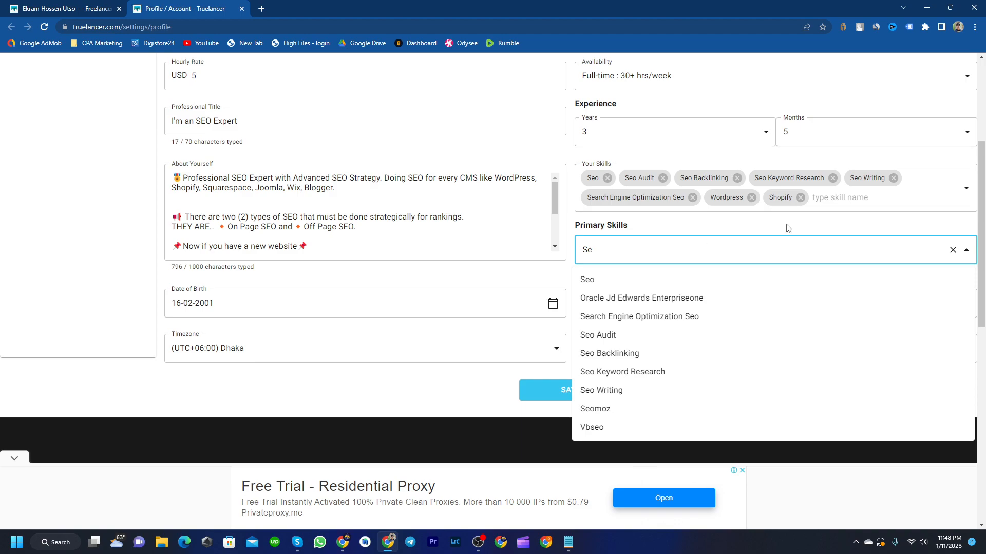
type("o")
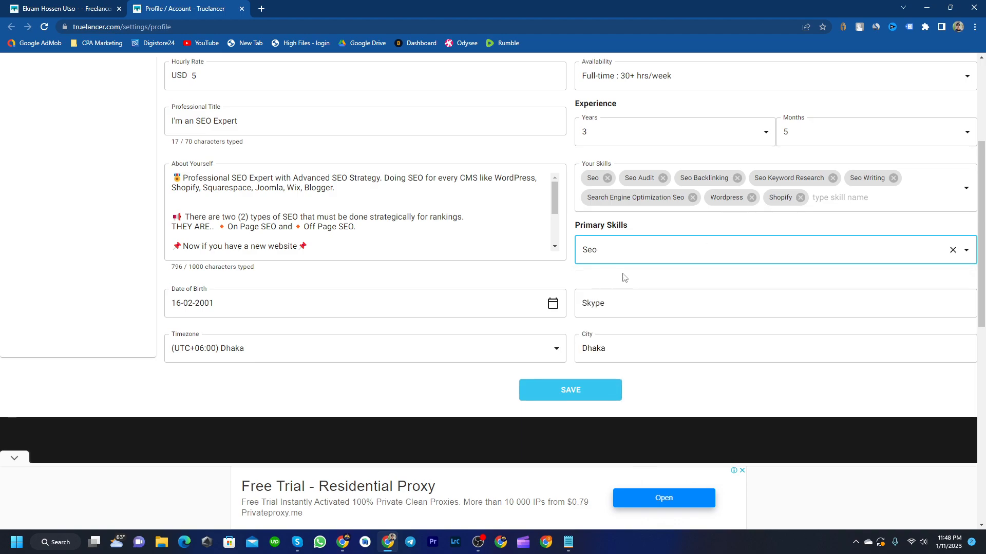
left_click(614, 281)
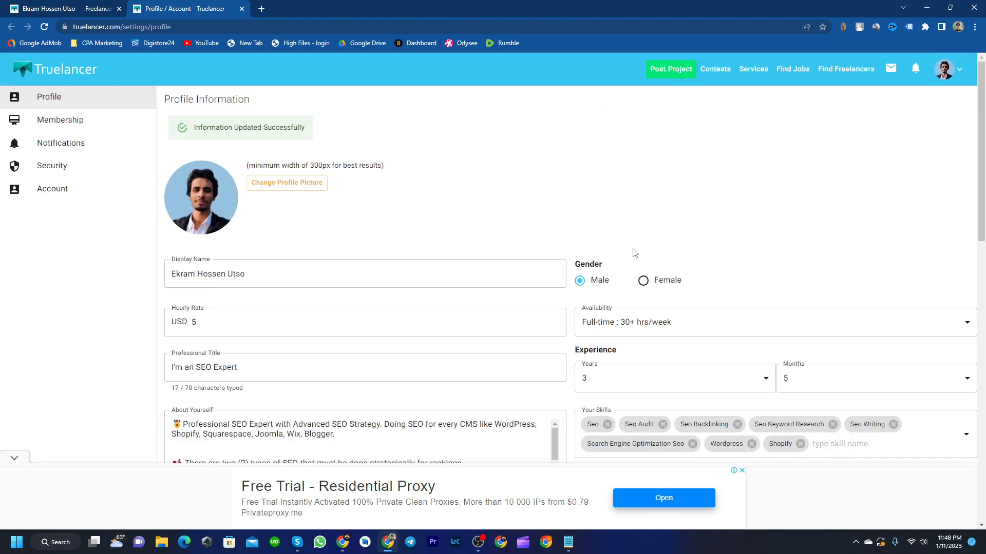
- Clear the text pasted into the Skype field by mistake and fill the field with the saved Skype ID
scroll(633, 250, "down", 6)
left_click(618, 255)
left_click(620, 233)
left_click(627, 253)
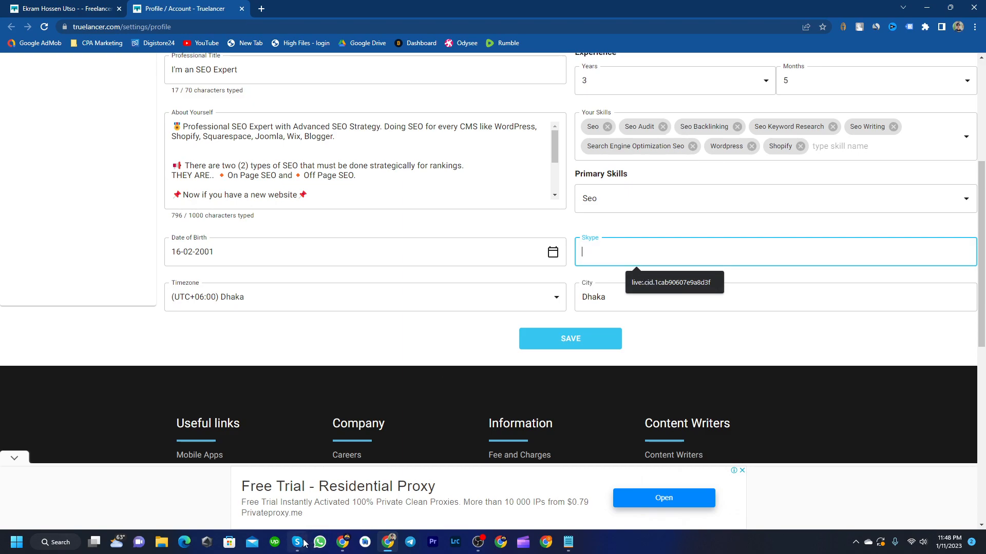
right_click(610, 252)
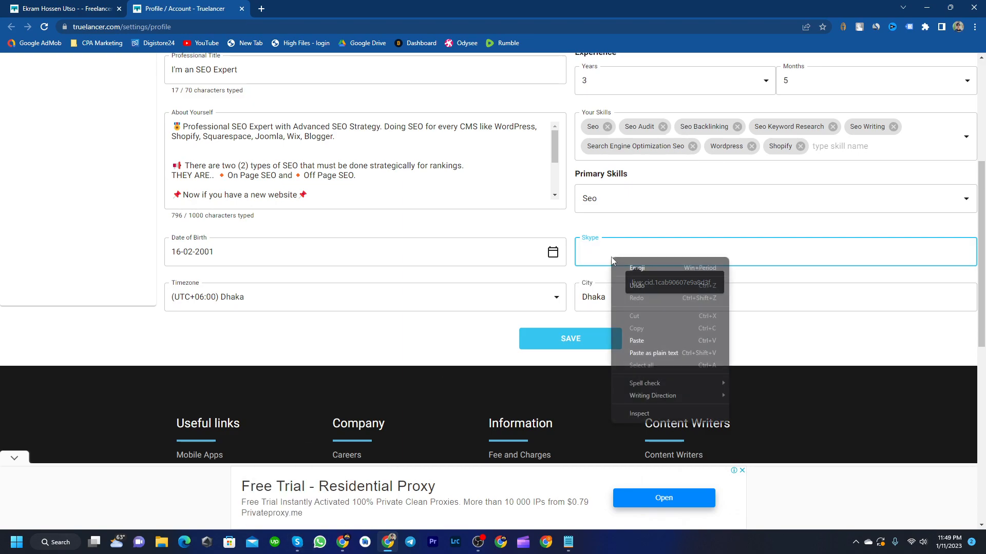
left_click(643, 337)
triple_click(675, 251)
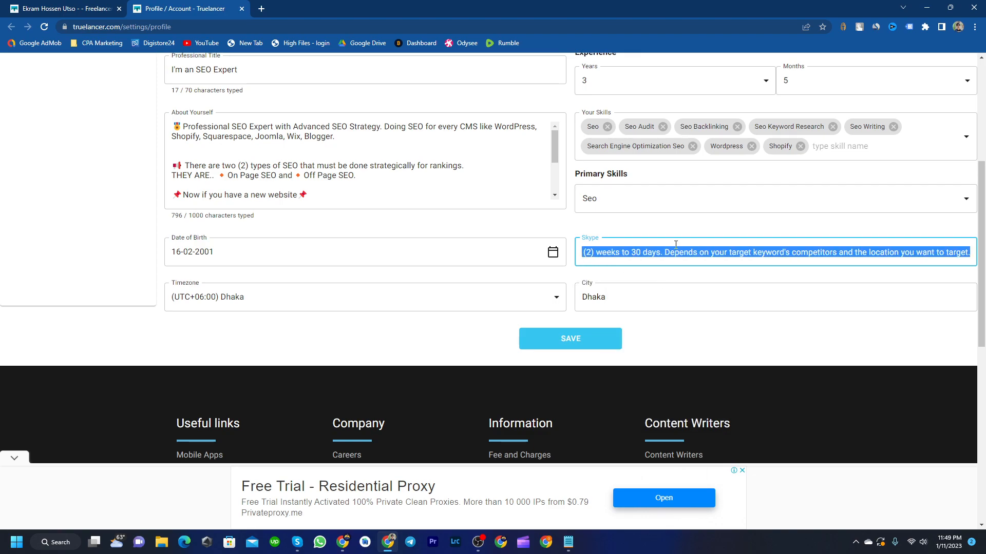
key("BackSpace")
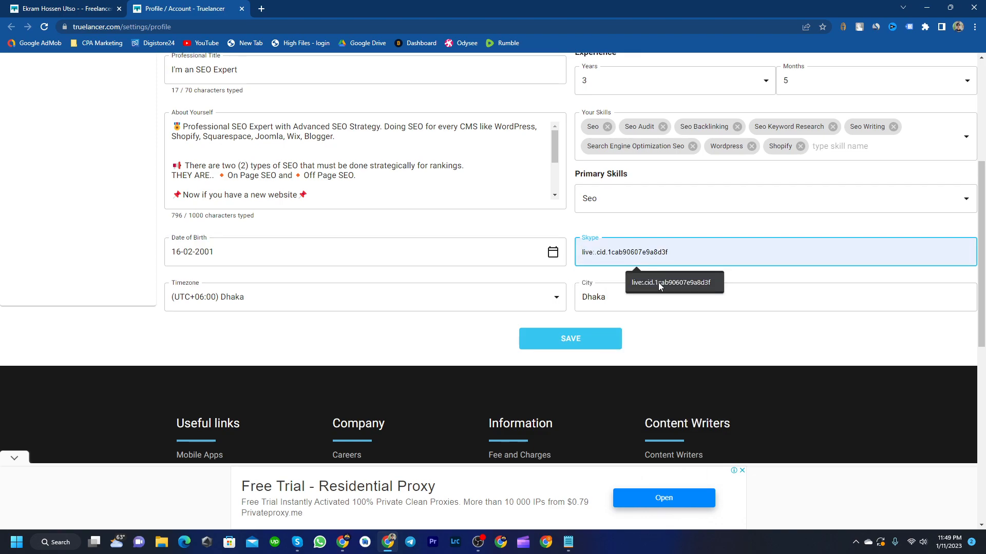
left_click(659, 282)
- Switch to Skype, open the account's Skype profile, copy the Skype Name and return to the Truelancer profile
left_click(298, 542)
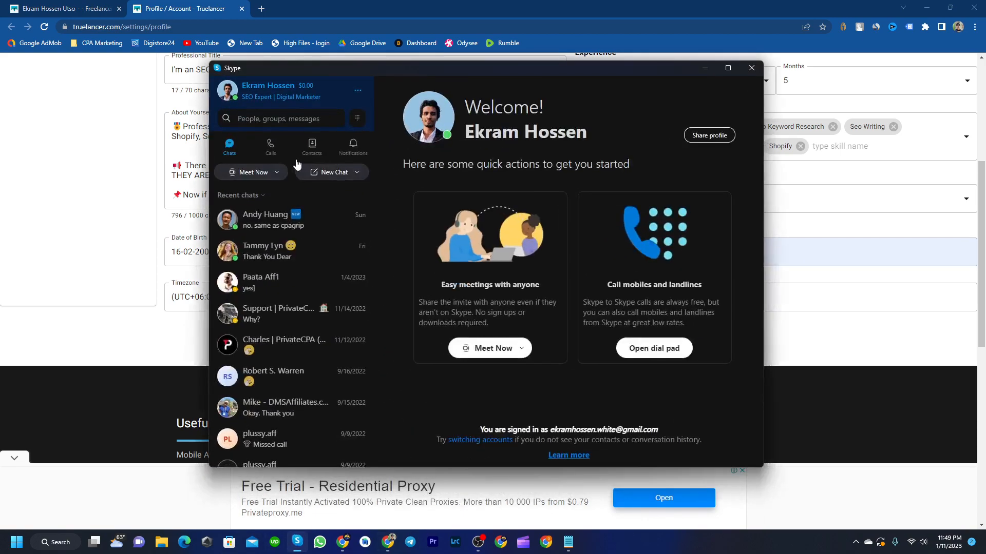
left_click(253, 92)
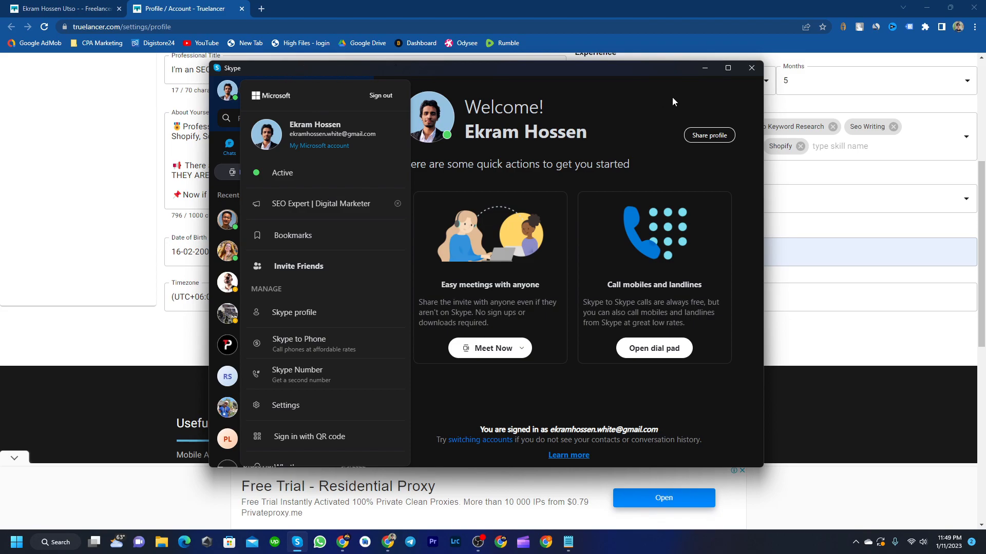
double_click(657, 70)
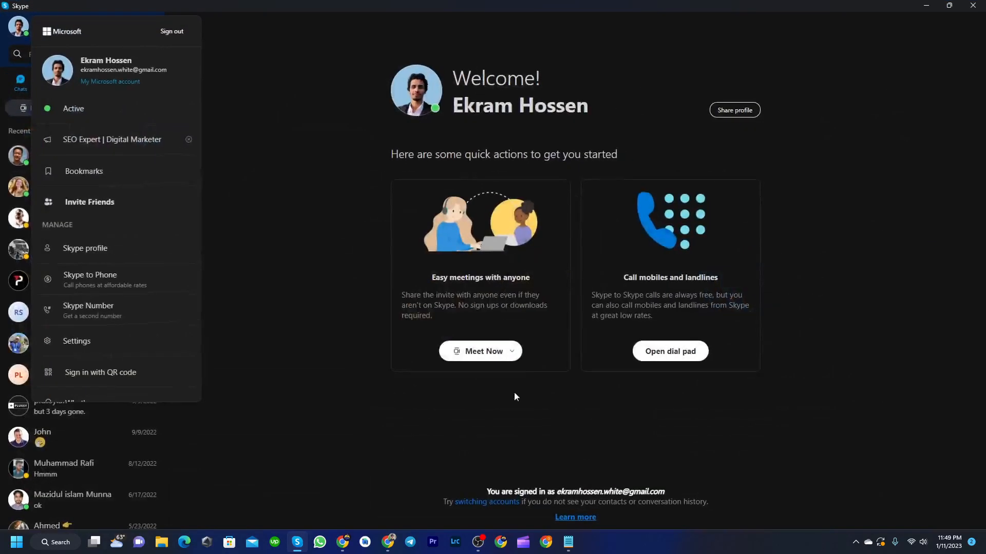
double_click(879, 8)
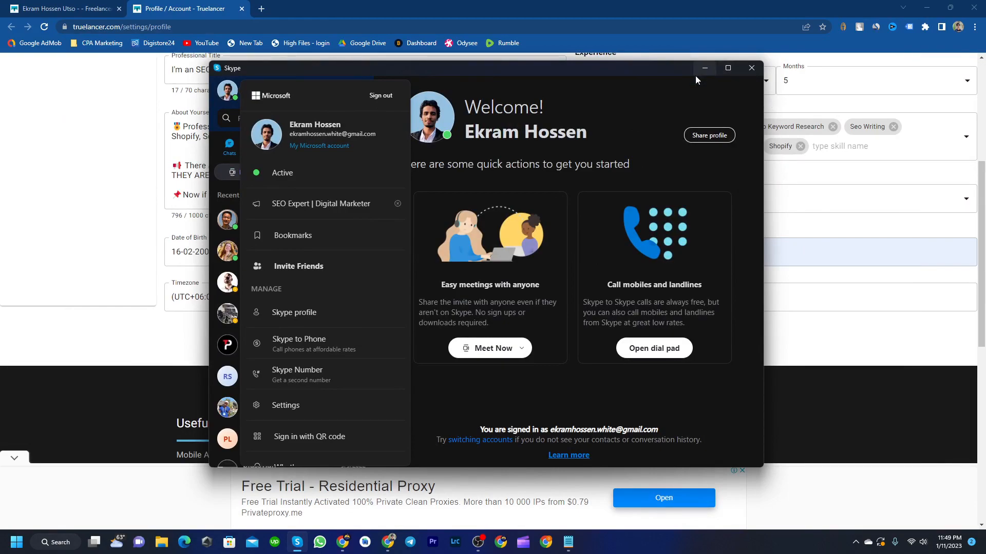
left_click(226, 131)
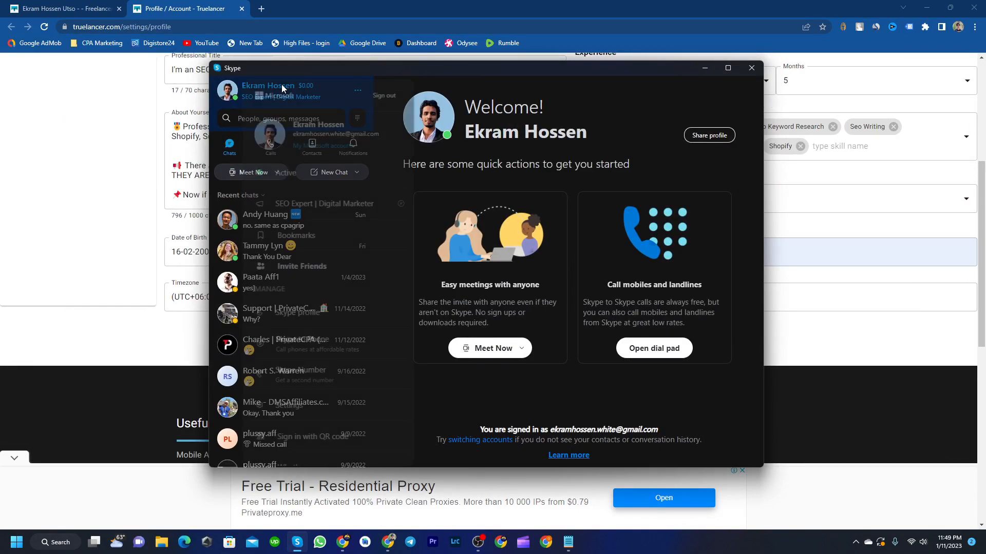
left_click(296, 315)
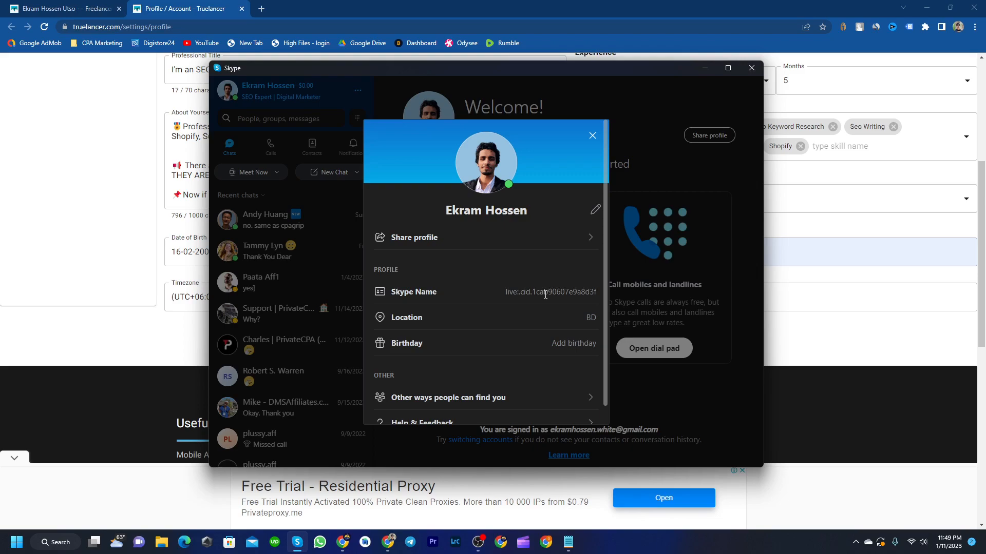
right_click(545, 295)
left_click(568, 310)
left_click(706, 68)
- Paste the copied Skype Name into the profile's Skype field and clear the field again
key("ctrl+v")
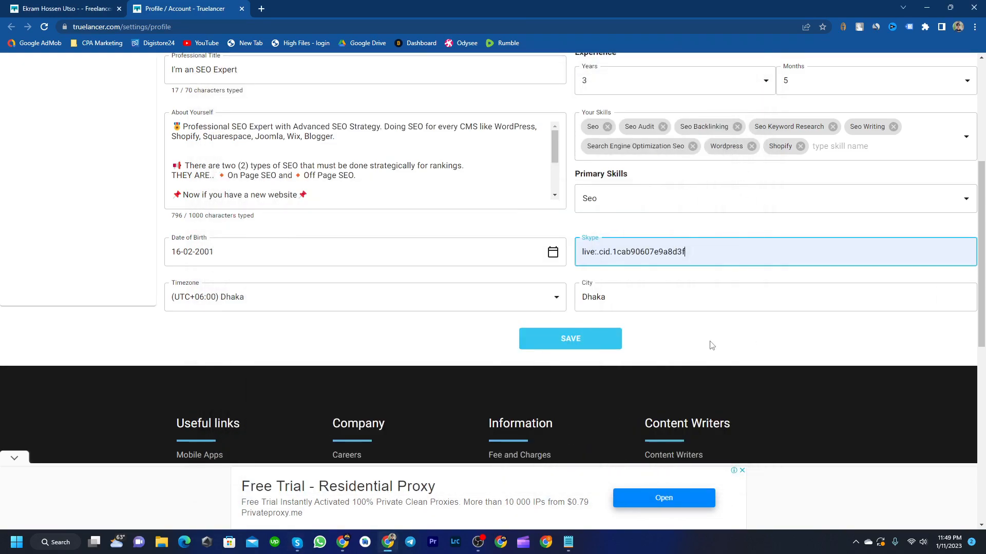
key("ctrl+a")
key("BackSpace")
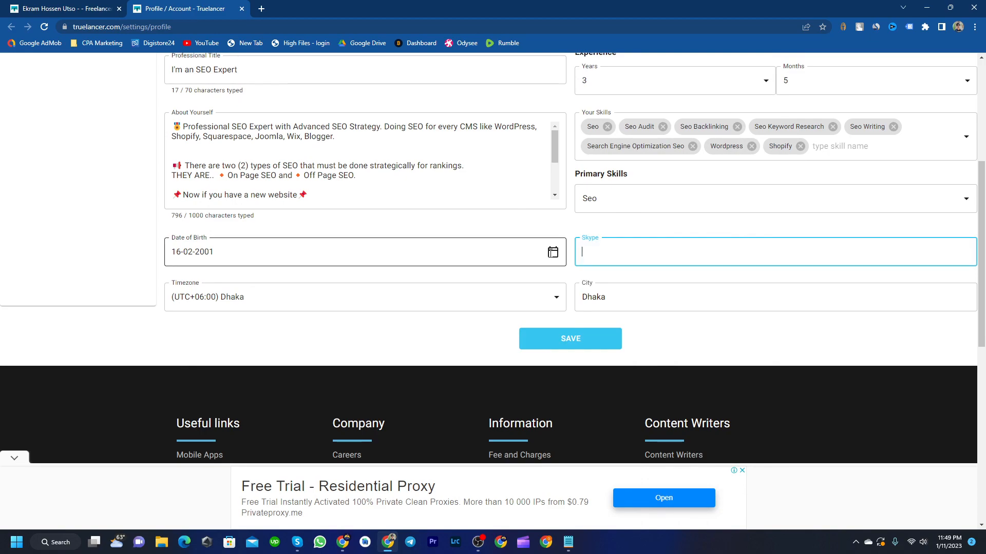
- Paste the copied Skype Name into the profile's Skype field, save the profile and check its entries
right_click(628, 254)
left_click(655, 337)
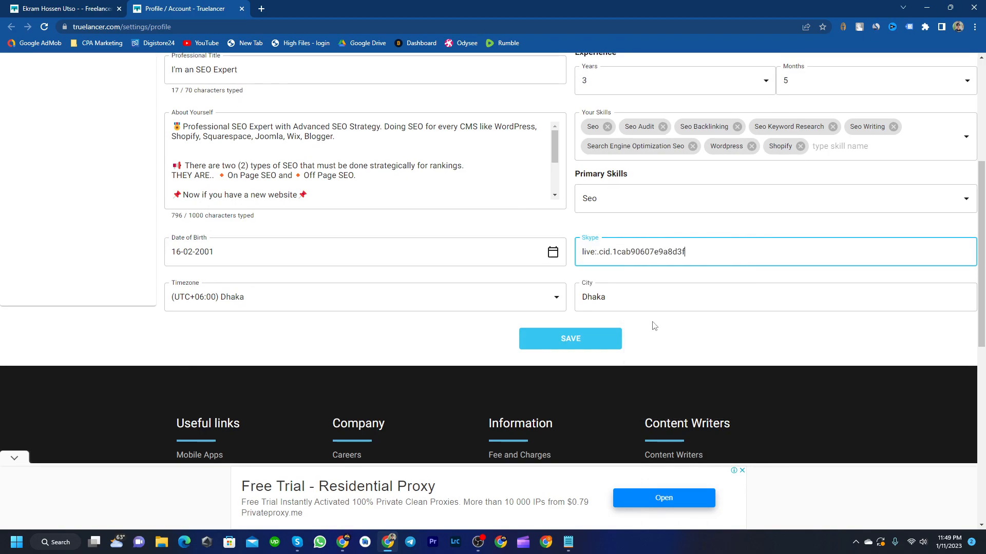
scroll(353, 253, "up", 5)
scroll(429, 250, "down", 10)
left_click(520, 338)
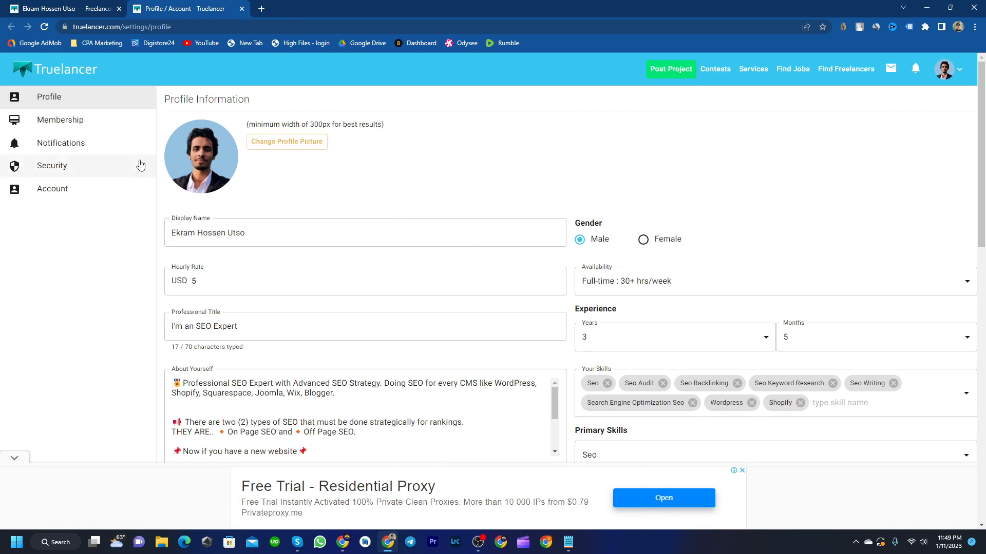
scroll(599, 215, "down", 4)
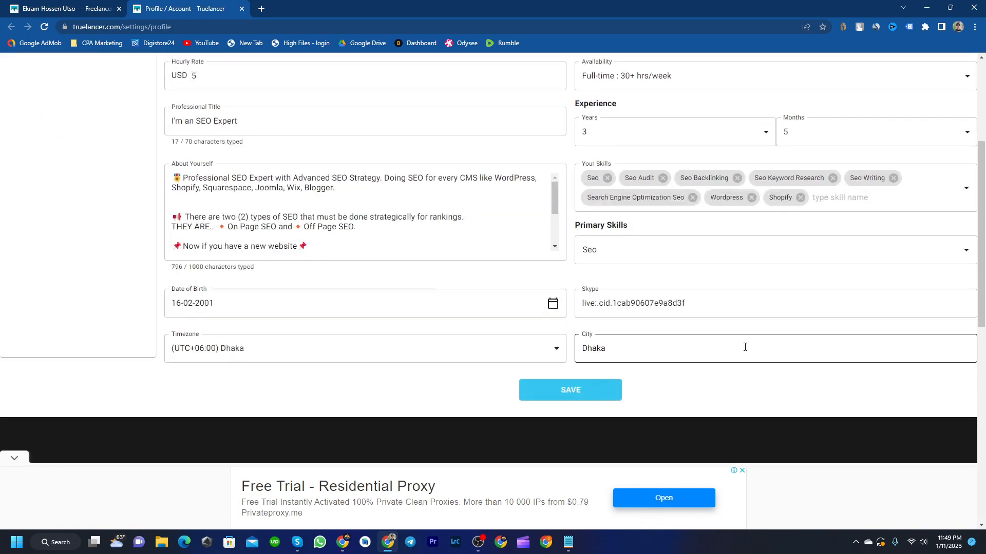
scroll(328, 305, "up", 4)
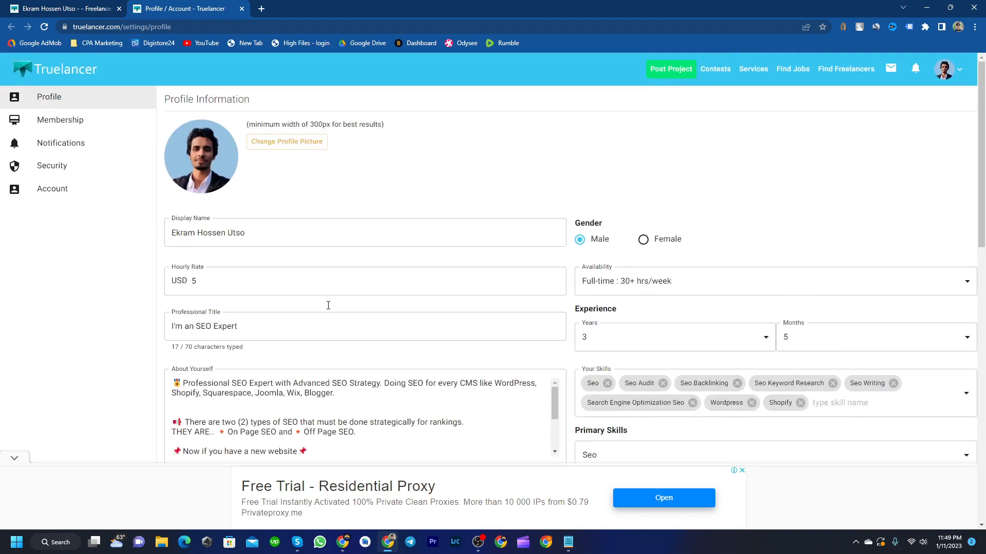
- Go to the site's home page and set the experience in the profile update form to 3 years and 5 months
left_click(47, 75)
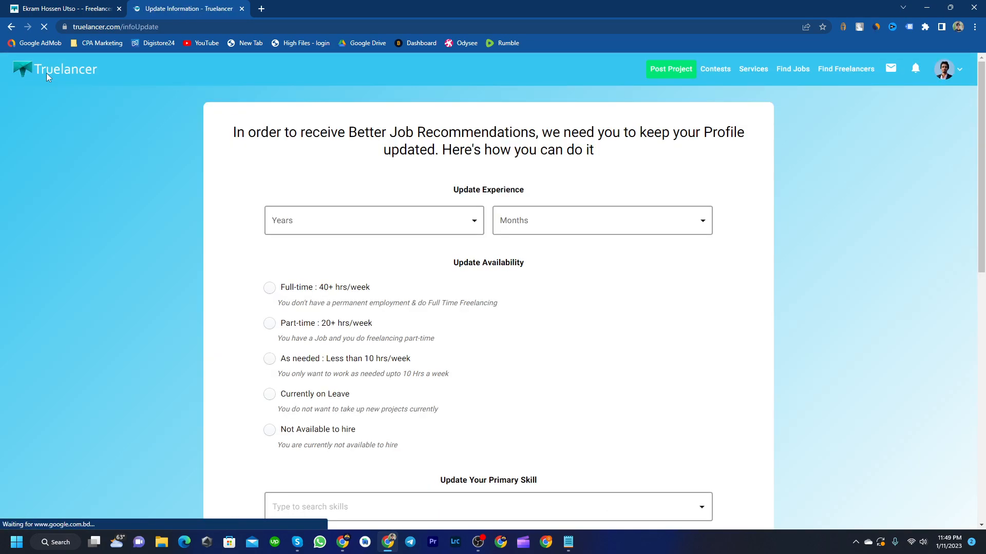
scroll(398, 261, "down", 4)
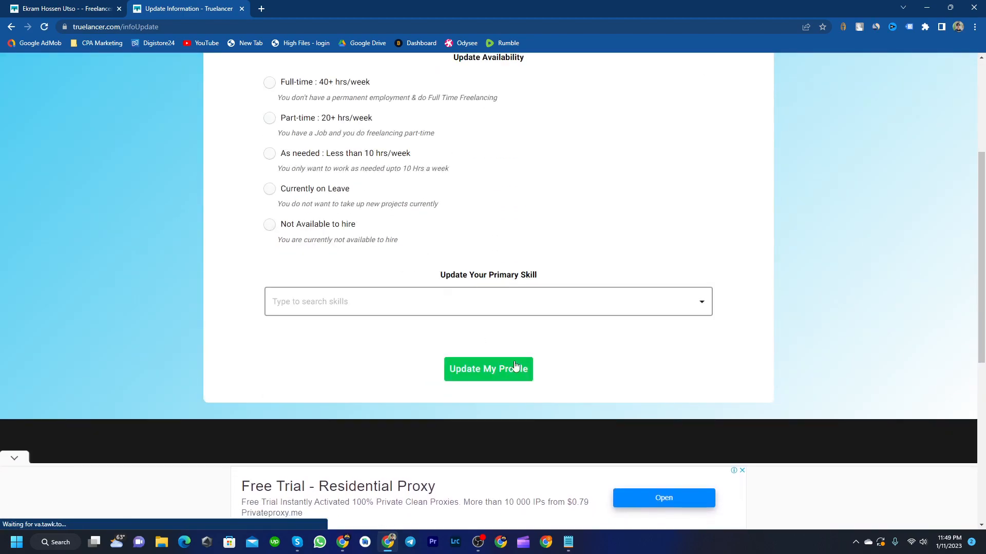
left_click(503, 370)
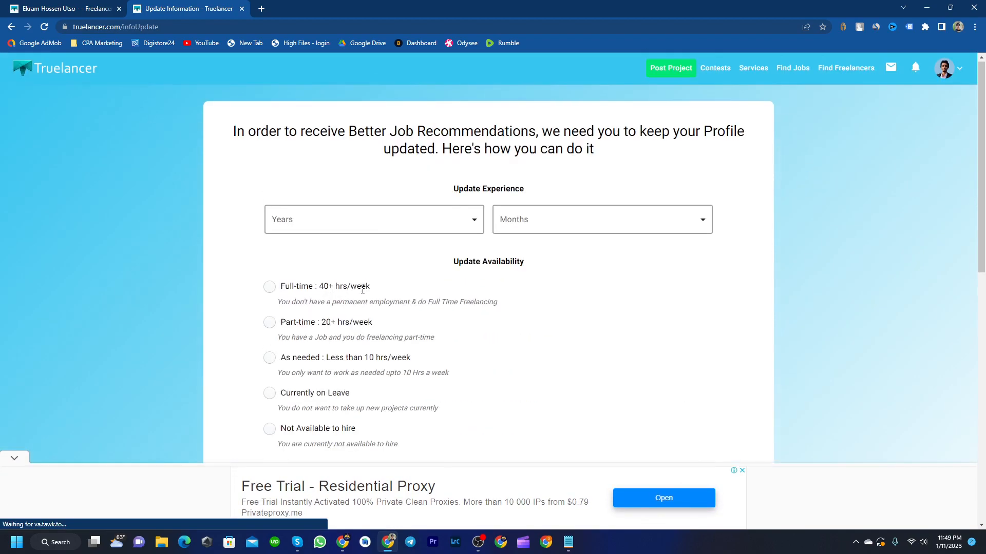
left_click(385, 222)
left_click(292, 166)
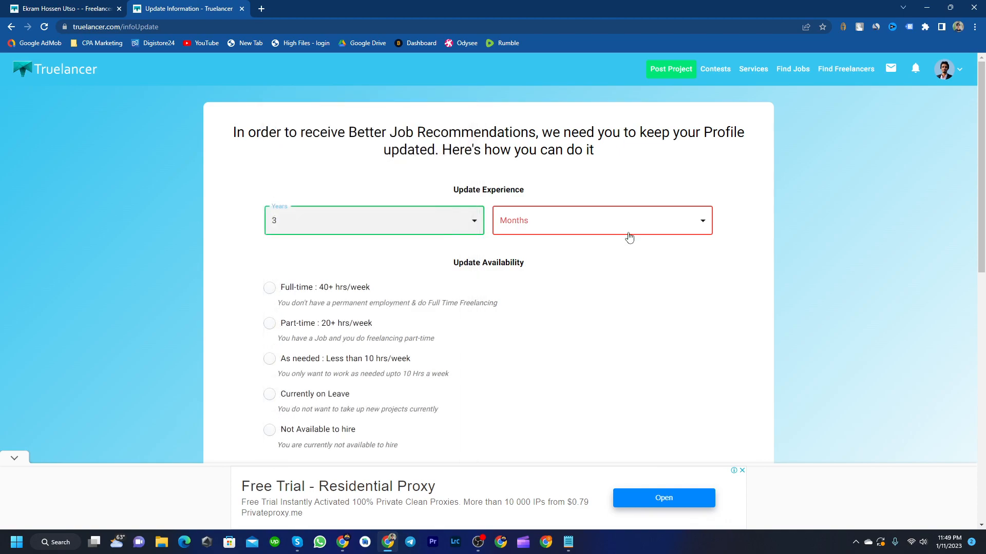
left_click(623, 233)
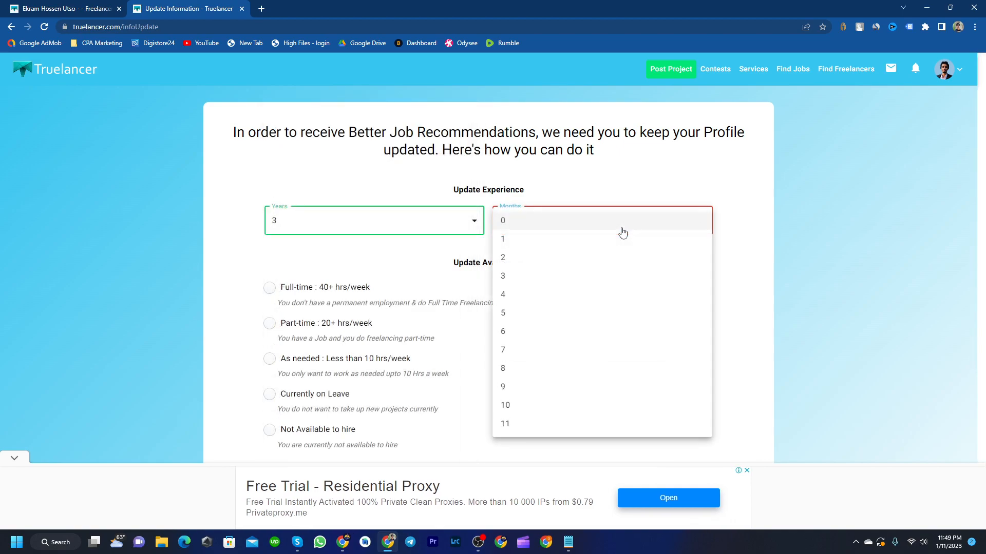
left_click(504, 313)
- Set availability to Full-time : 40+ hrs/week, choose Seo as the primary skill and submit the profile update
scroll(286, 215, "down", 2)
left_click(269, 186)
scroll(417, 210, "down", 3)
scroll(417, 210, "down", 1)
left_click(324, 250)
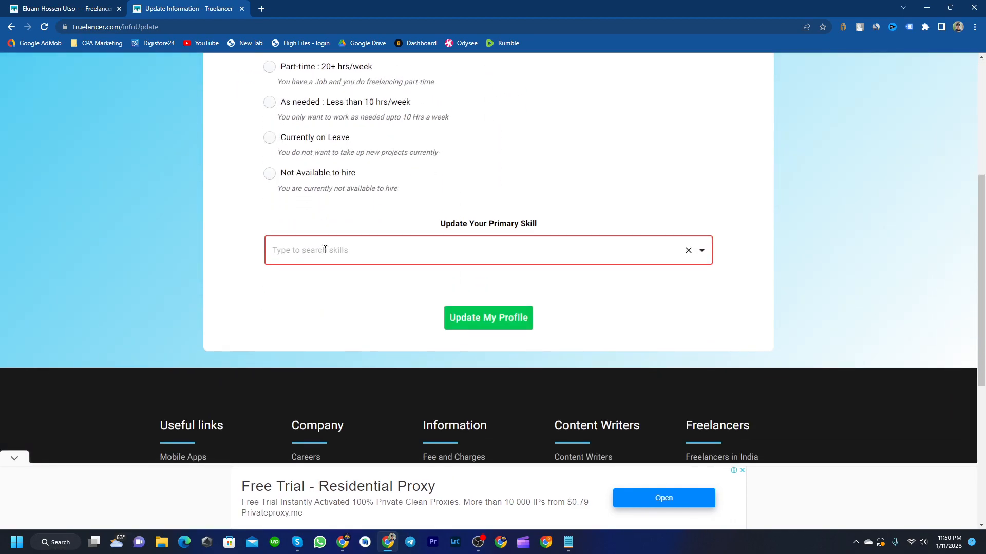
type("seo")
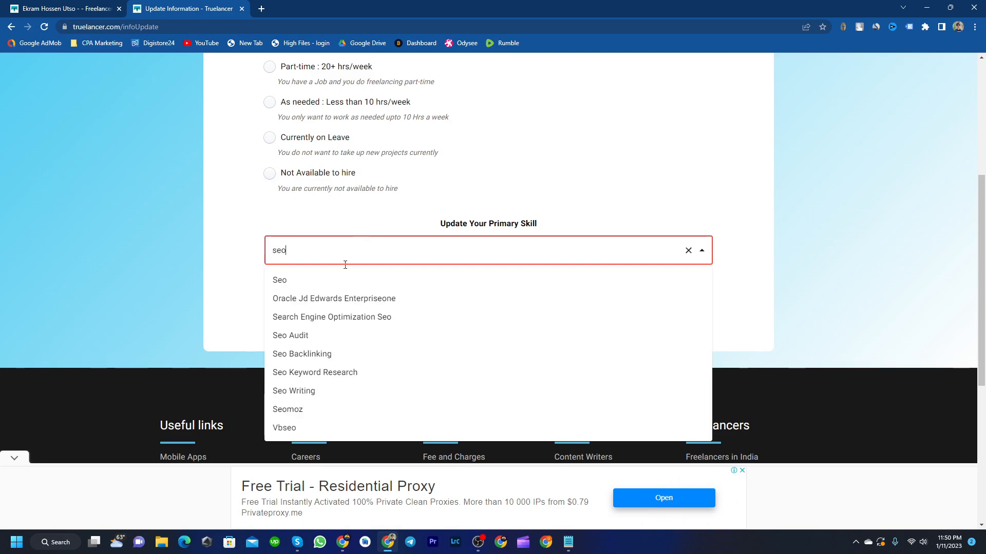
left_click(345, 280)
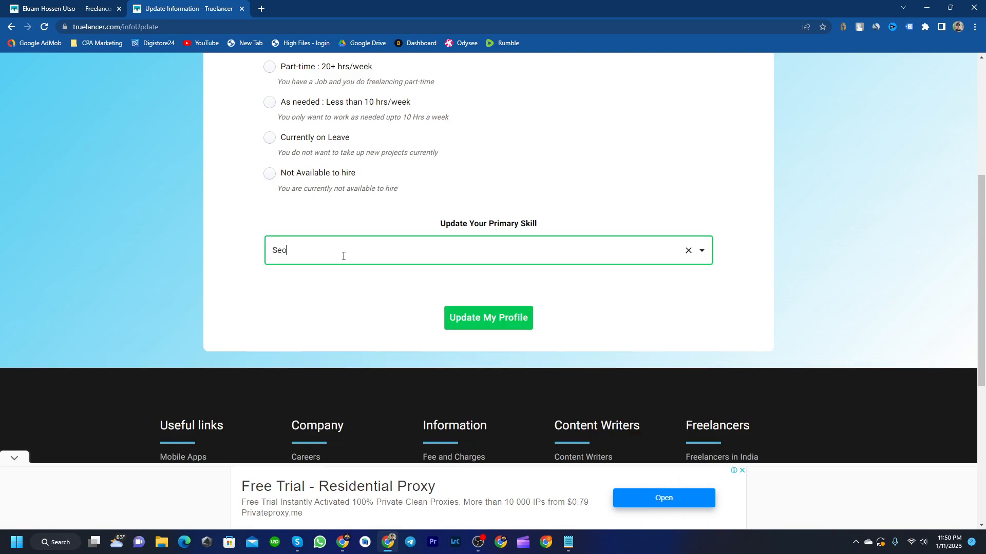
left_click(499, 324)
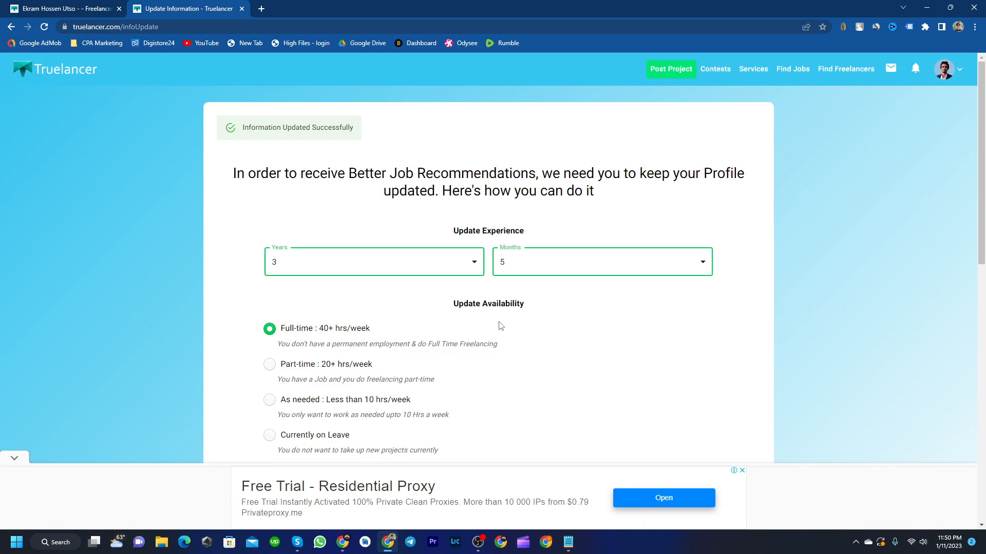
scroll(310, 189, "down", 3)
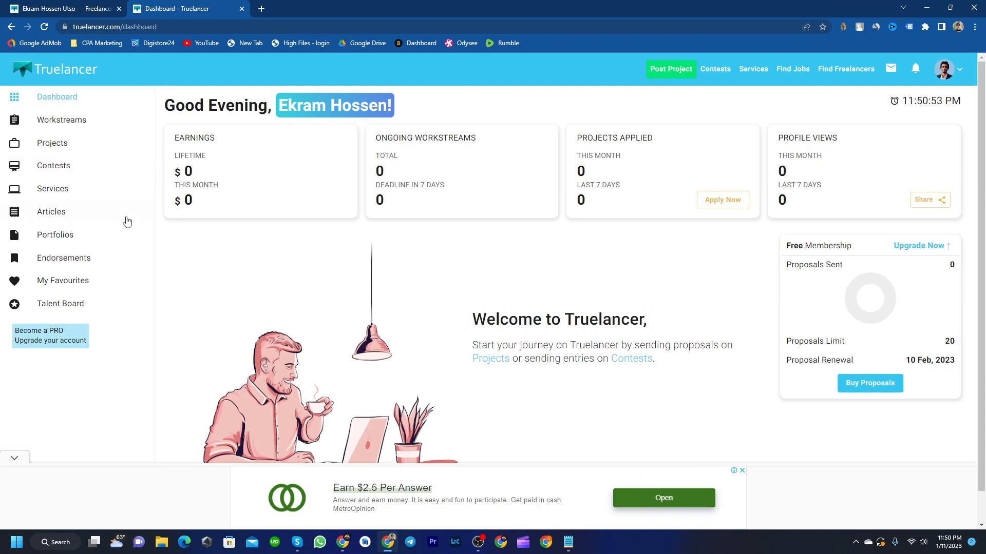
- View the Portfolios, Articles and Services pages of the freelancer dashboard
left_click(78, 236)
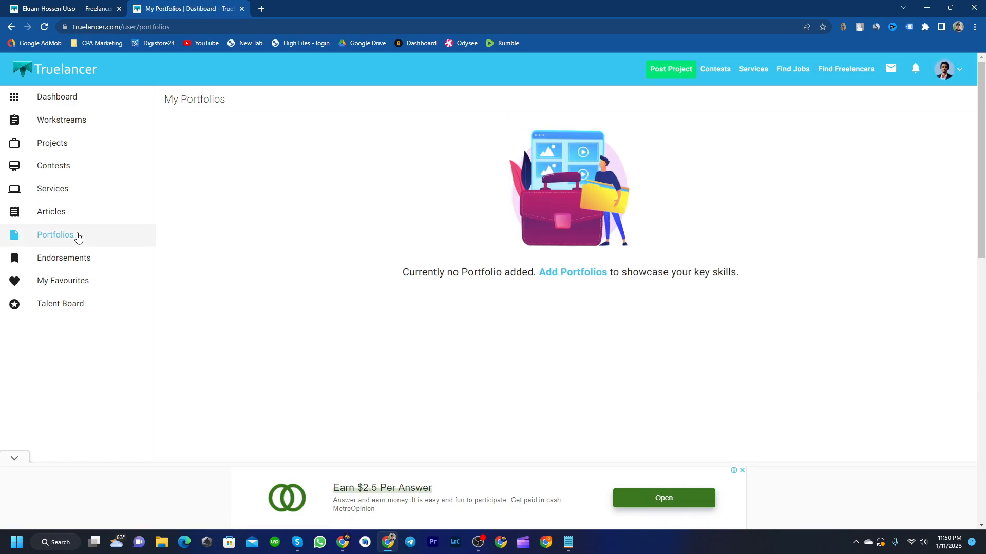
left_click(64, 217)
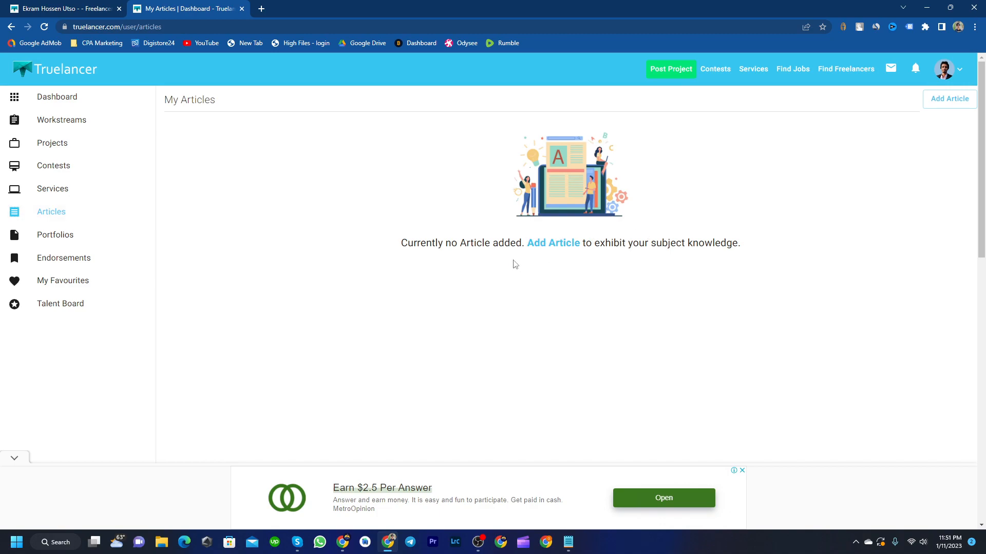
left_click(74, 191)
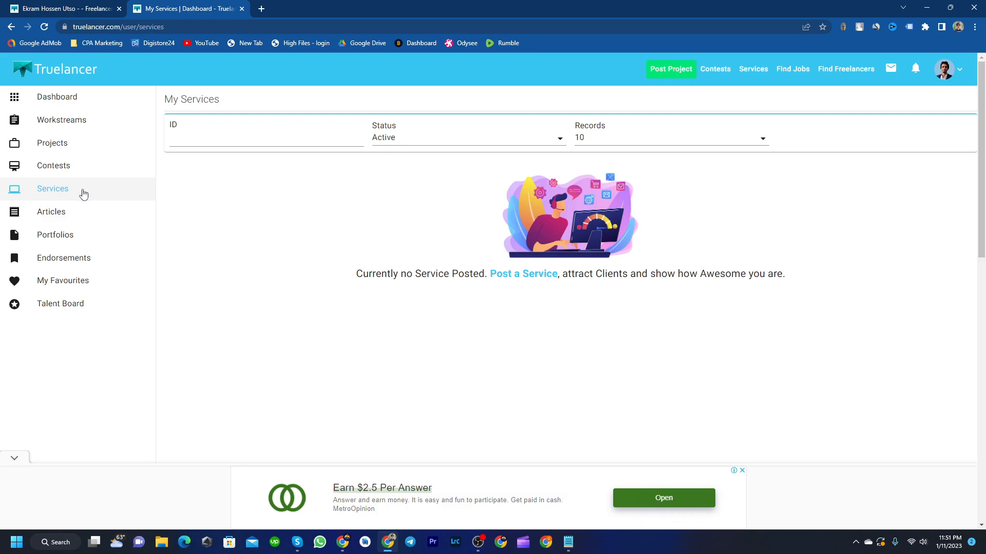
- Open the form for posting a service and review its title, price, delivery time, details, buyer requirements and category fields
left_click(524, 275)
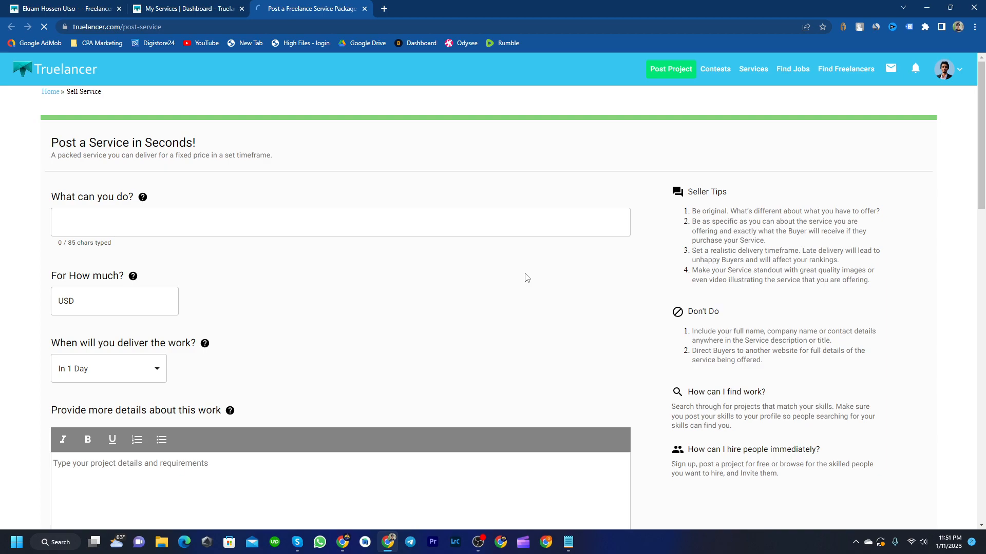
scroll(196, 293, "down", 5)
scroll(196, 287, "up", 5)
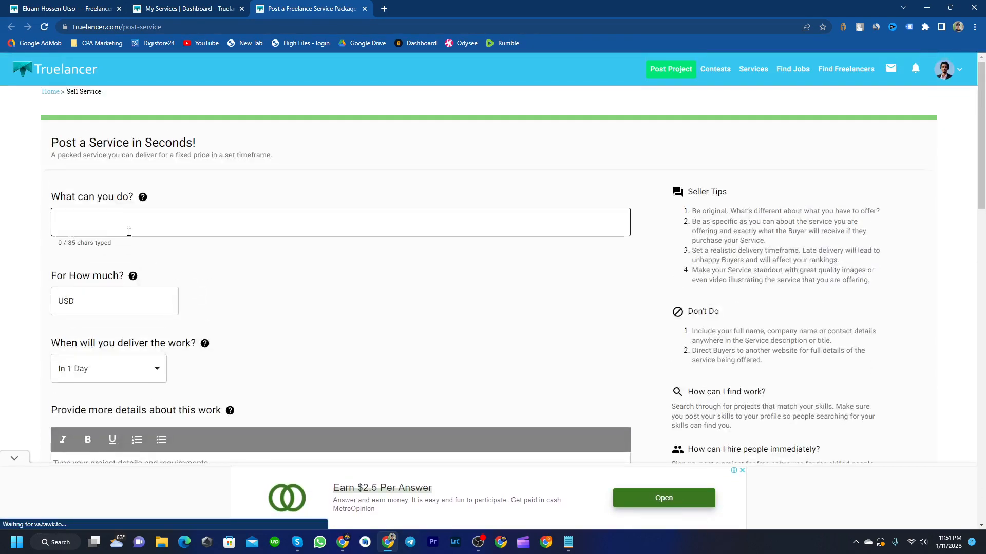
left_click(124, 218)
scroll(234, 247, "down", 5)
left_click(223, 244)
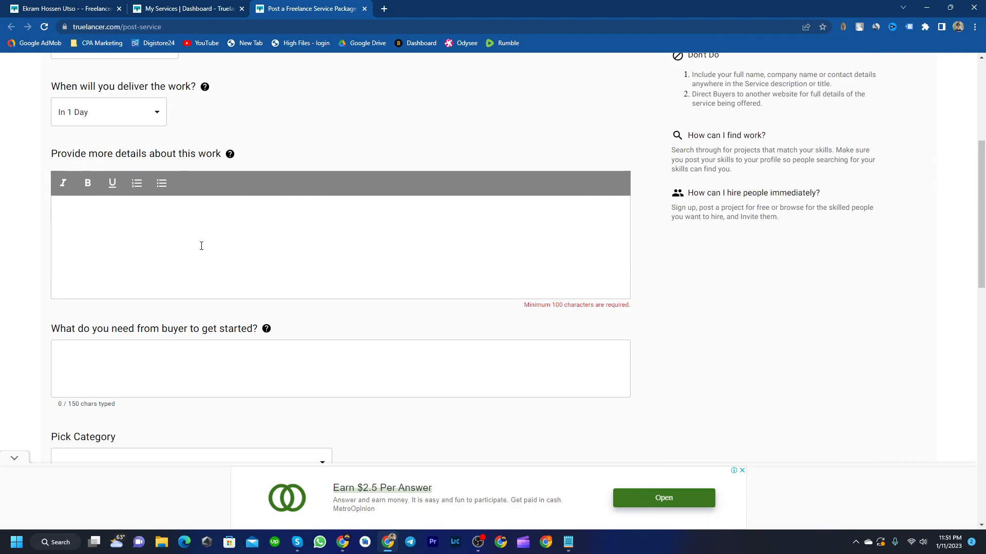
scroll(269, 219, "down", 5)
scroll(269, 220, "up", 10)
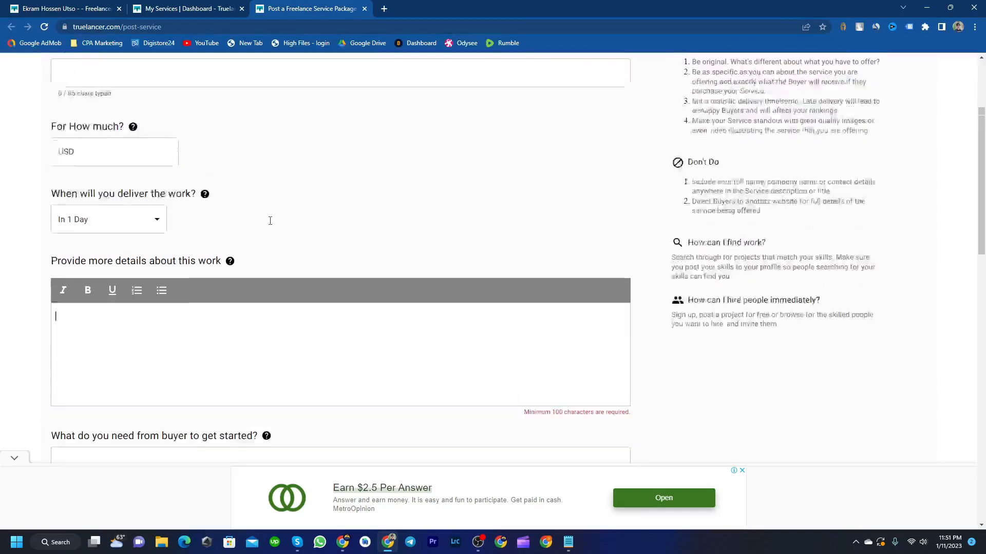
- Return to the My Services page and look through the Portfolios and Contests pages, ending back on Services
left_click(219, 7)
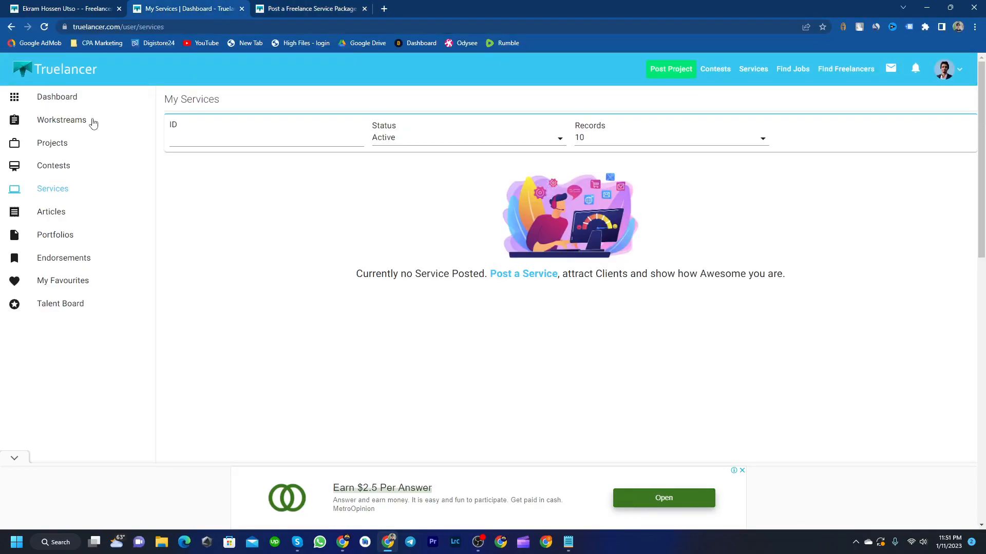
left_click(85, 238)
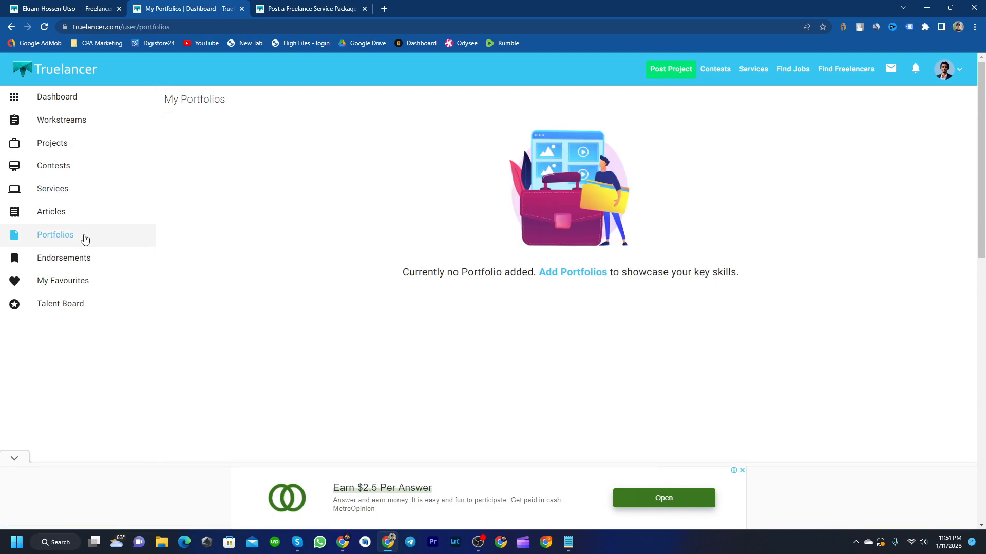
left_click(14, 194)
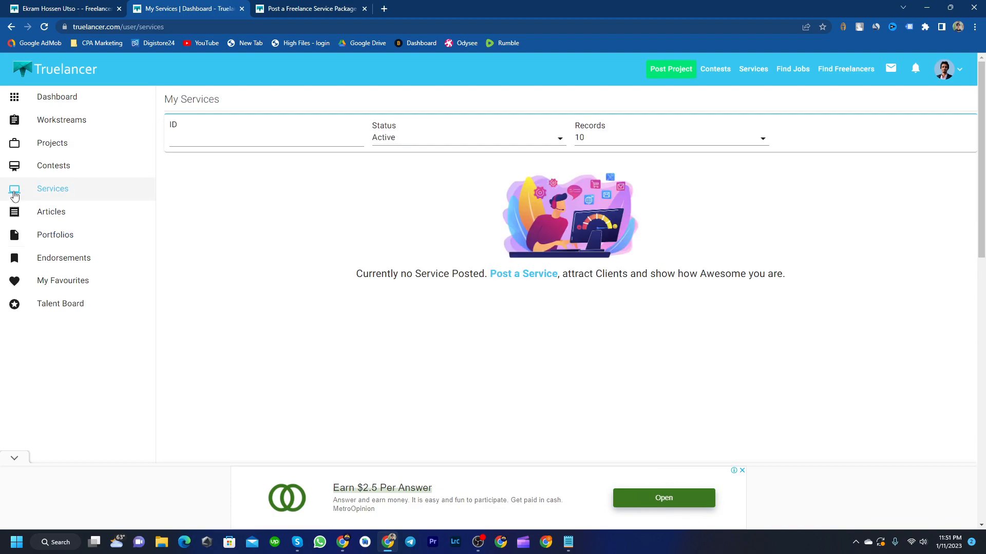
left_click(93, 175)
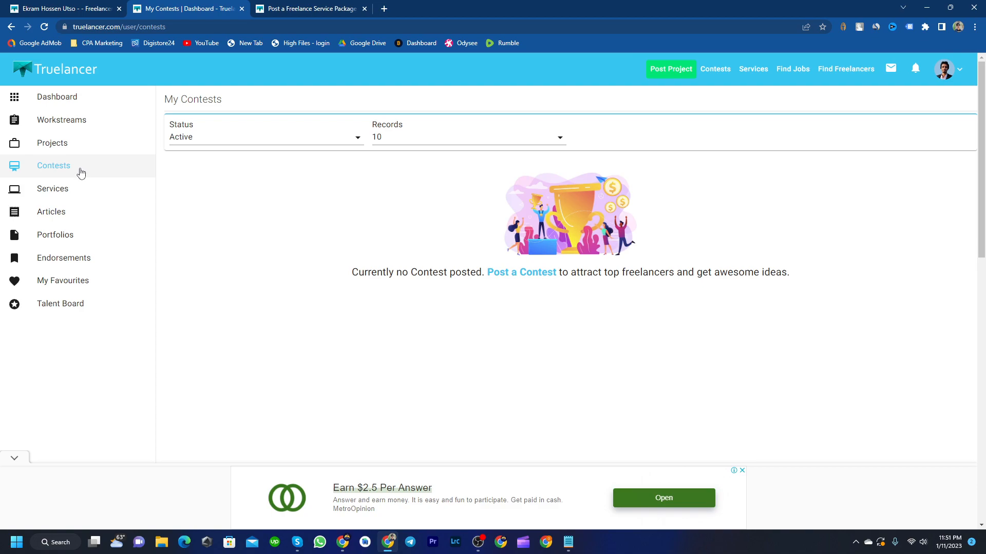
left_click(93, 199)
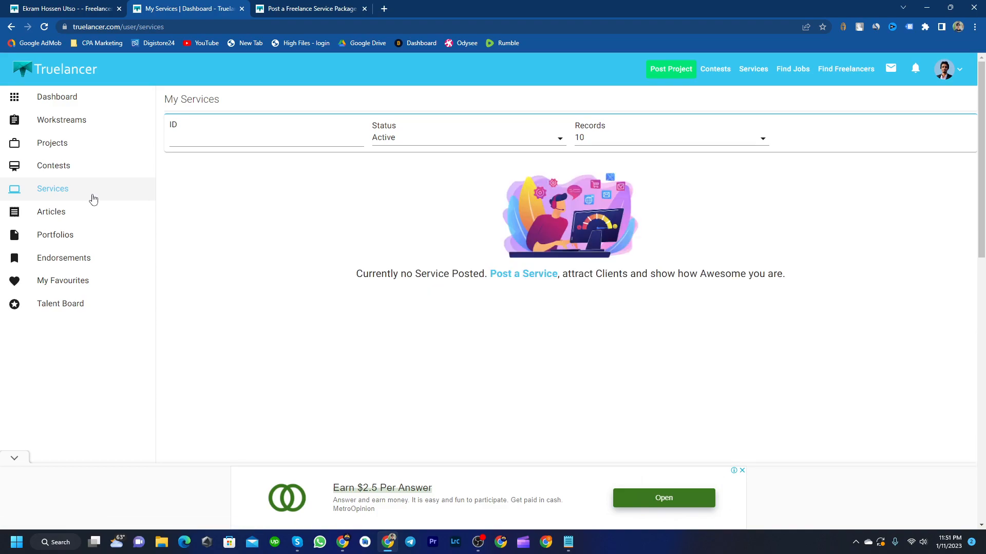